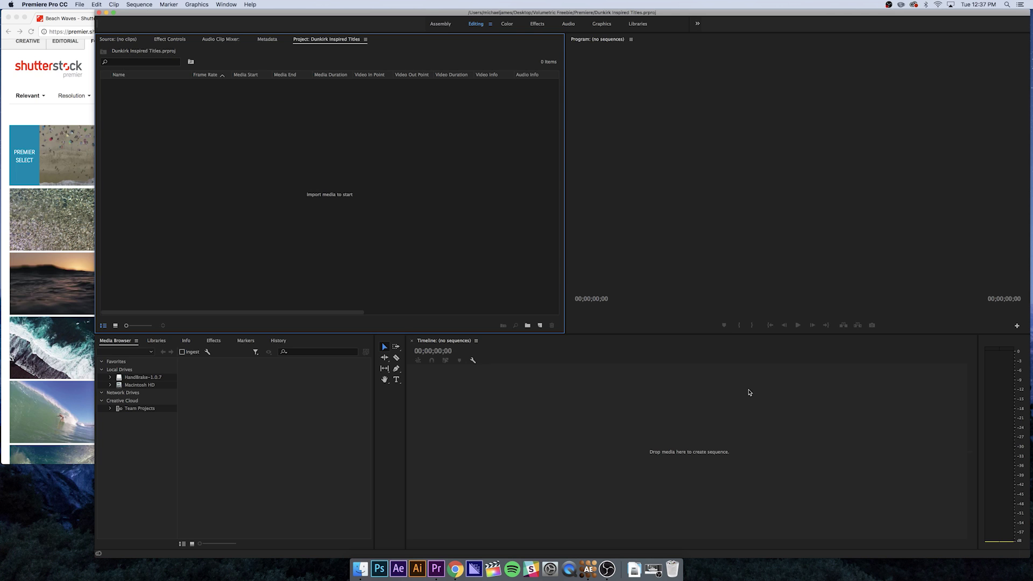
Start a comp download of the turquoise beach-waves clip 1357384, then return to Premiere.
{"action": "left_click", "coordinate": [2, 108]}
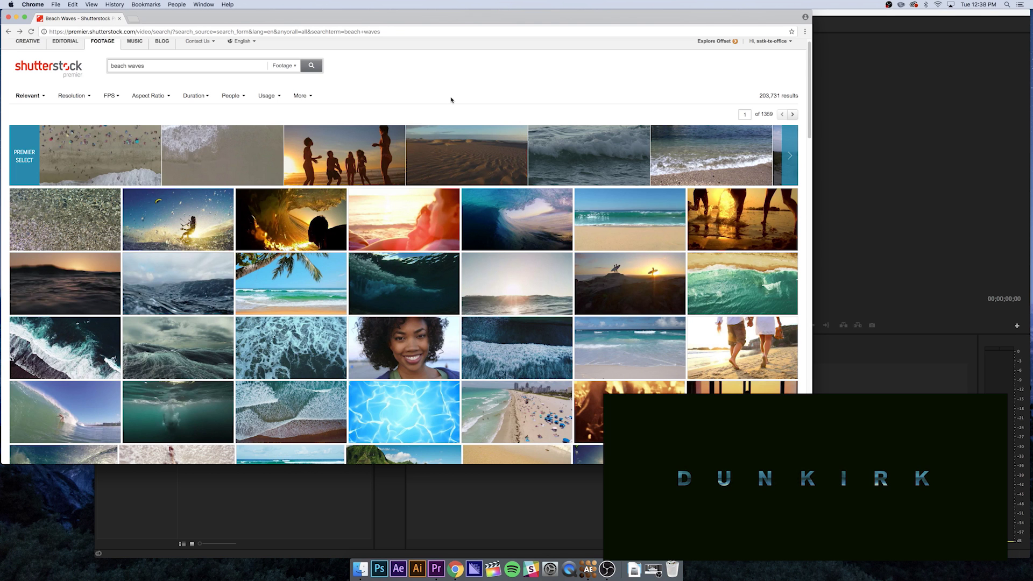
{"action": "mouse_move", "coordinate": [611, 345]}
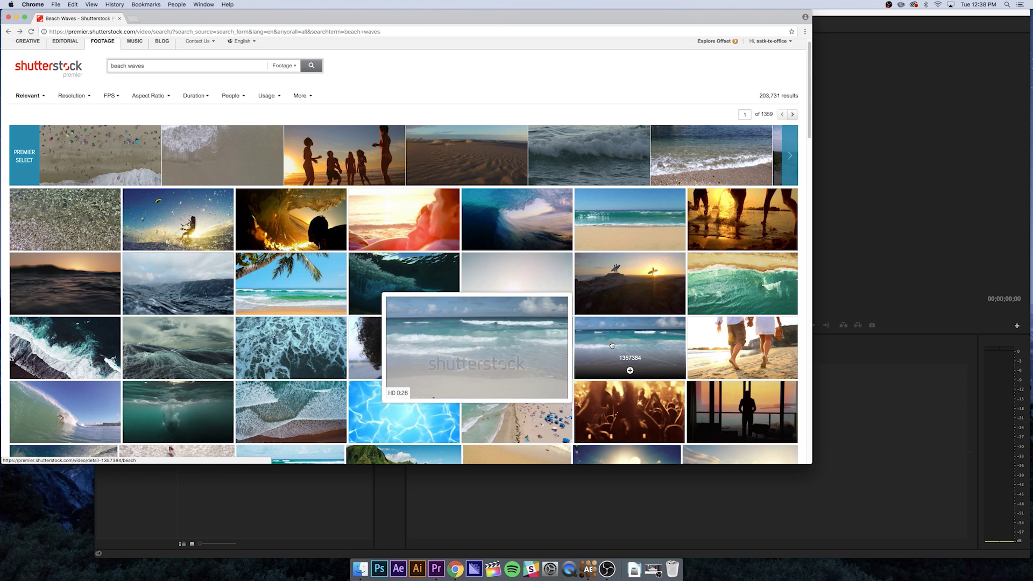
{"action": "left_click", "coordinate": [611, 341]}
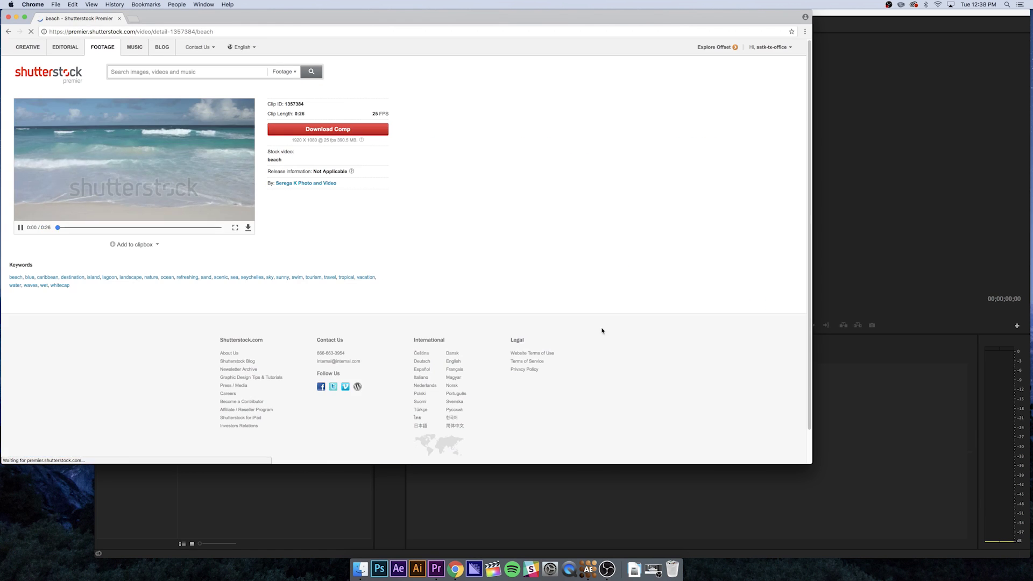
{"action": "left_click", "coordinate": [329, 131]}
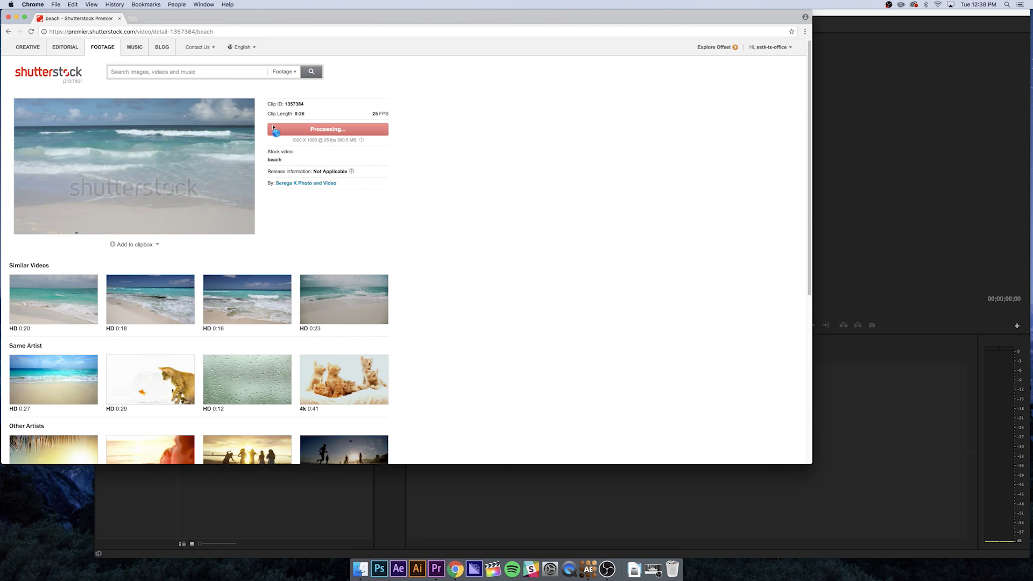
{"action": "left_click", "coordinate": [869, 190]}
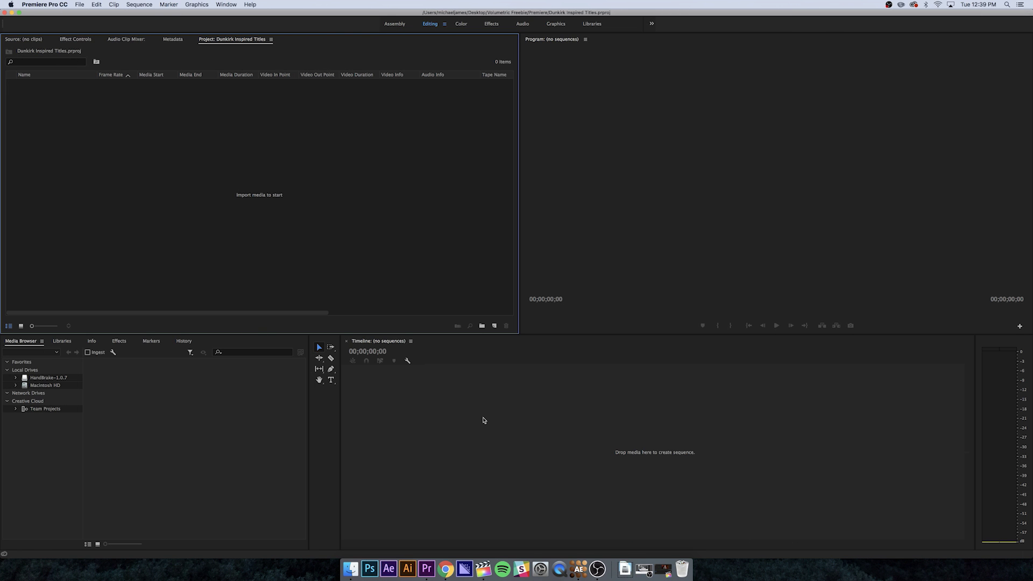
Import shutterstock_v1357384.mov, build a sequence from it, and switch to the Graphics workspace.
{"action": "double_click", "coordinate": [393, 224]}
{"action": "double_click", "coordinate": [327, 111]}
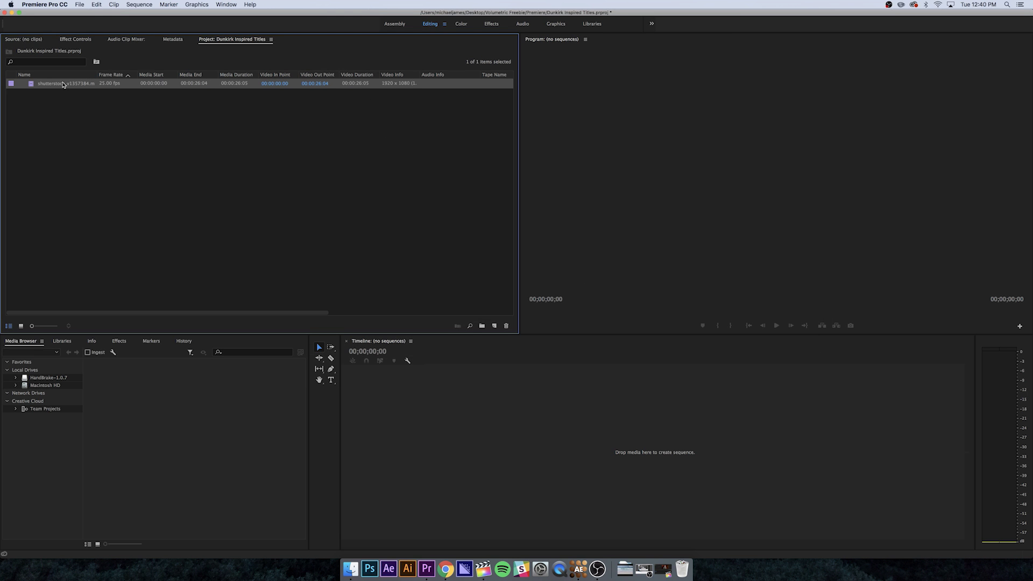
{"action": "left_click_drag", "start_coordinate": [66, 85], "coordinate": [572, 454]}
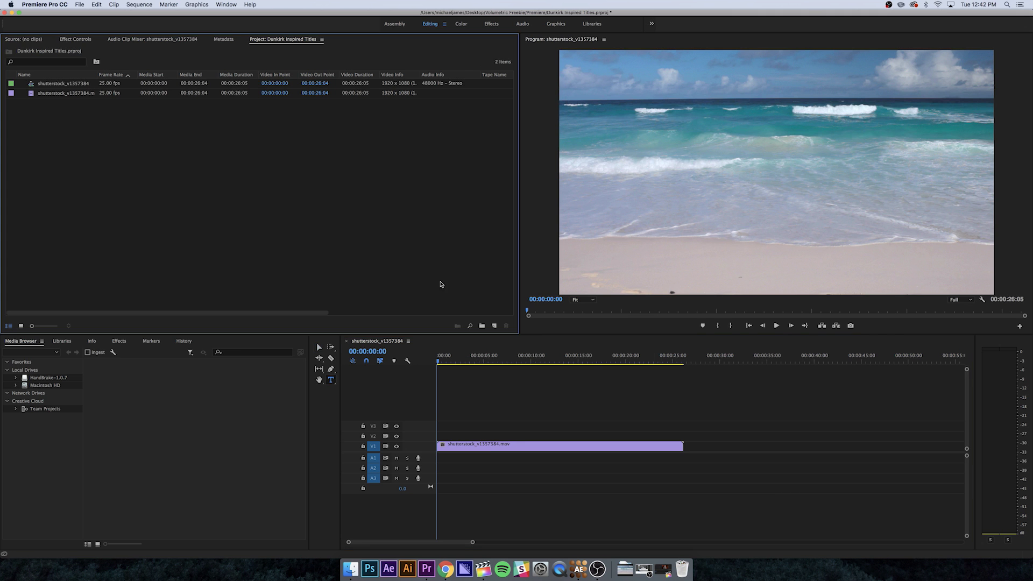
{"action": "mouse_move", "coordinate": [453, 360]}
{"action": "left_mouse_down"}
{"action": "mouse_move", "coordinate": [606, 359]}
{"action": "mouse_move", "coordinate": [433, 357]}
{"action": "left_mouse_up"}
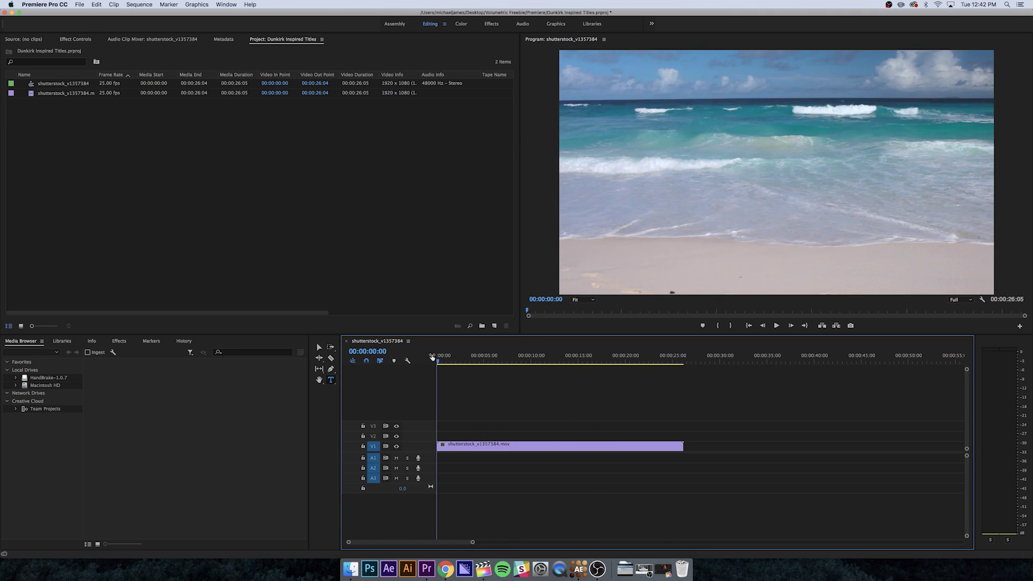
{"action": "left_click", "coordinate": [557, 25]}
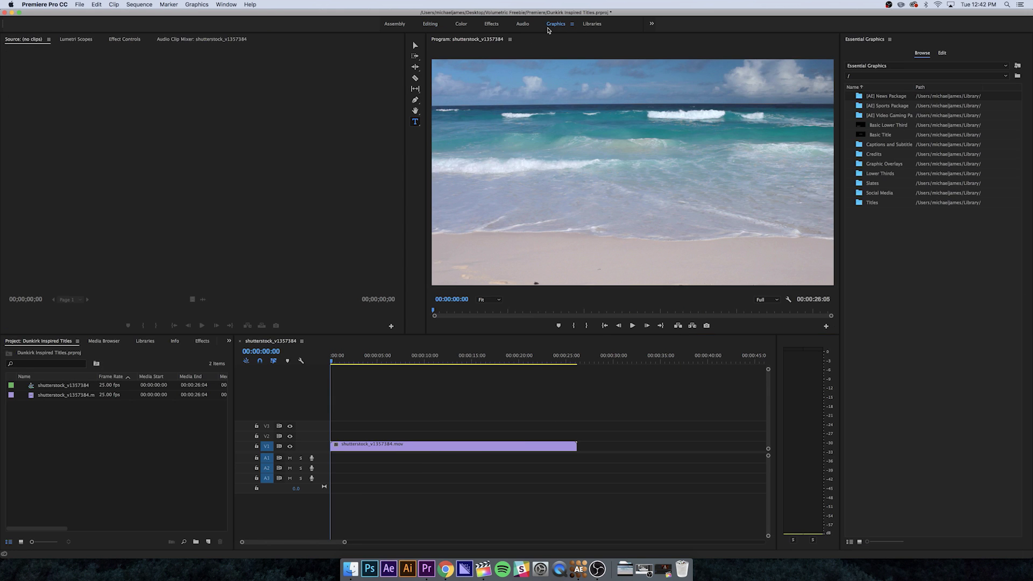
Type PREMIUMBEAT in a text box across the beach frame and centre-align it.
{"action": "left_click", "coordinate": [415, 122]}
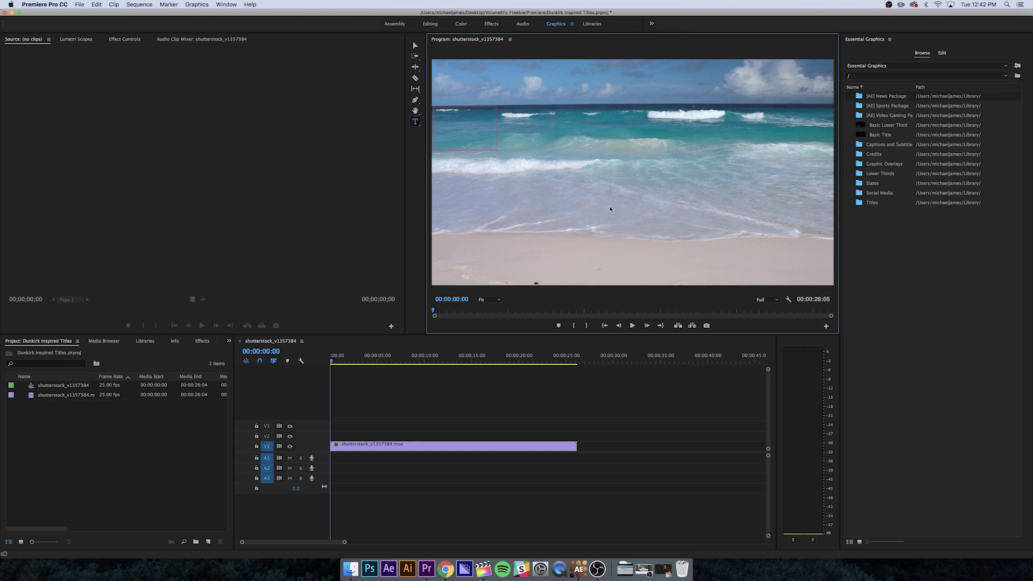
{"action": "left_click_drag", "start_coordinate": [434, 107], "coordinate": [833, 240]}
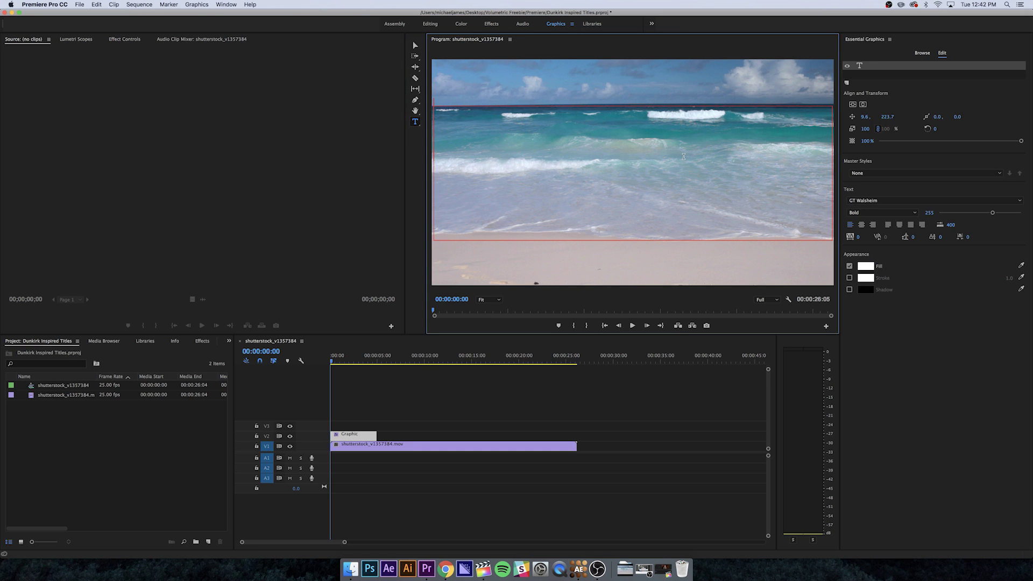
{"action": "type", "text": "PRE"}
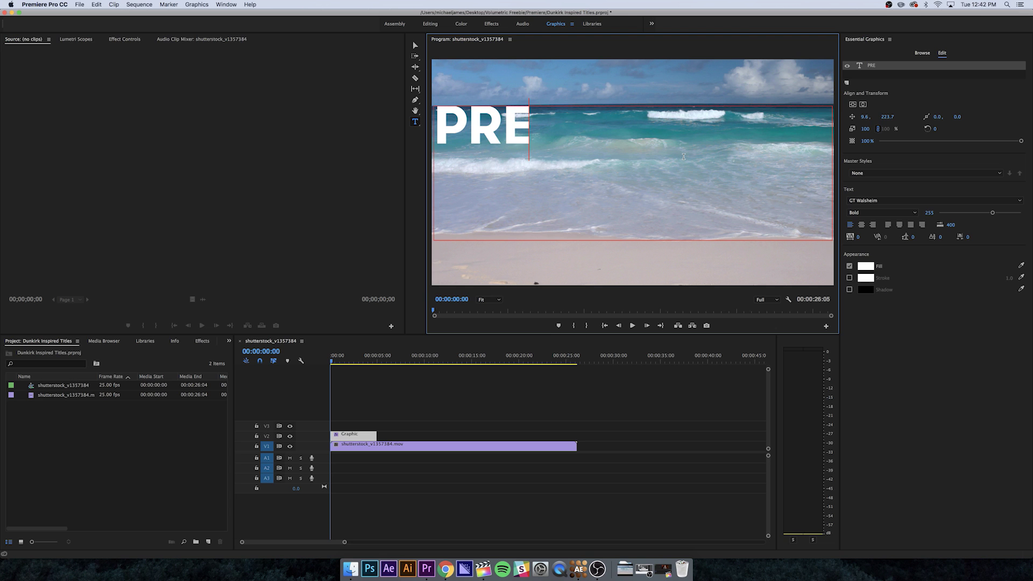
{"action": "type", "text": "MIUMBEAT"}
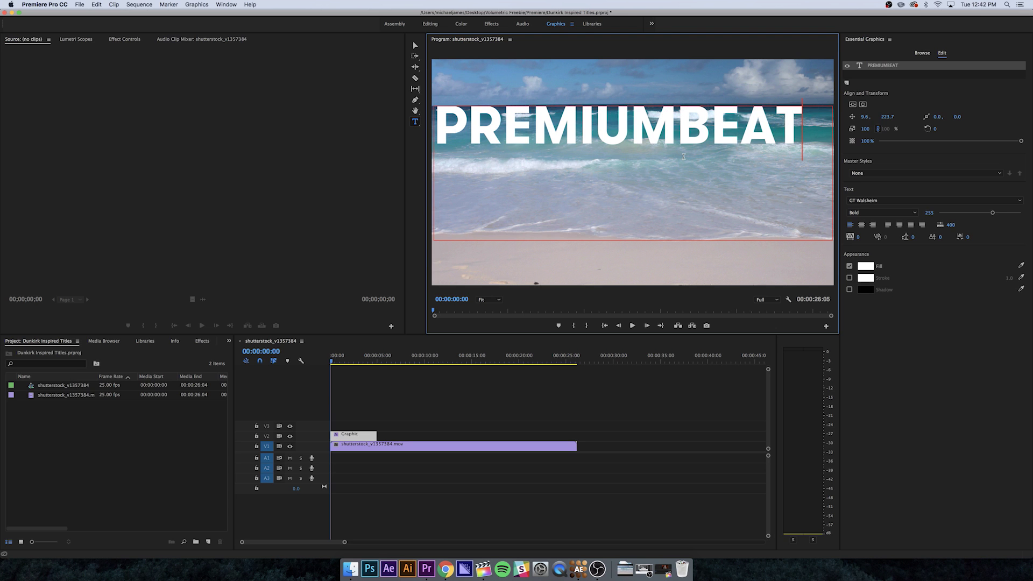
{"action": "key", "text": "super+a"}
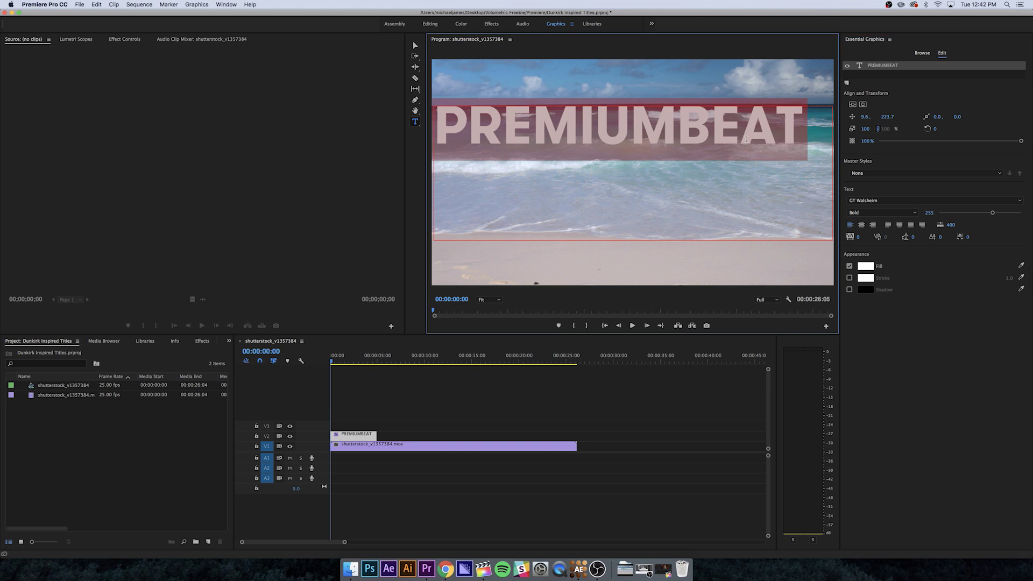
{"action": "left_click", "coordinate": [861, 224]}
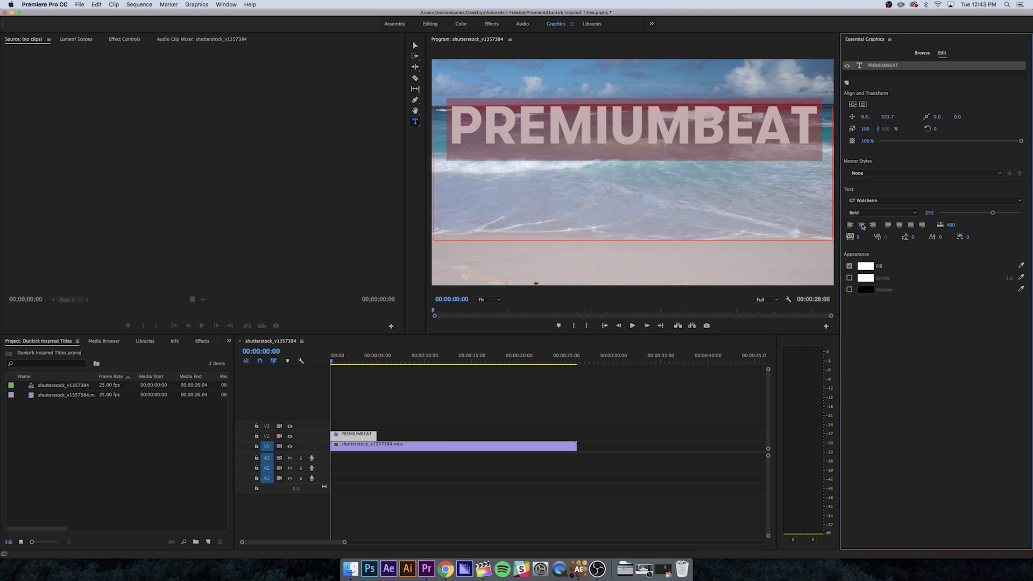
{"action": "left_click", "coordinate": [707, 165]}
{"action": "left_click", "coordinate": [641, 60]}
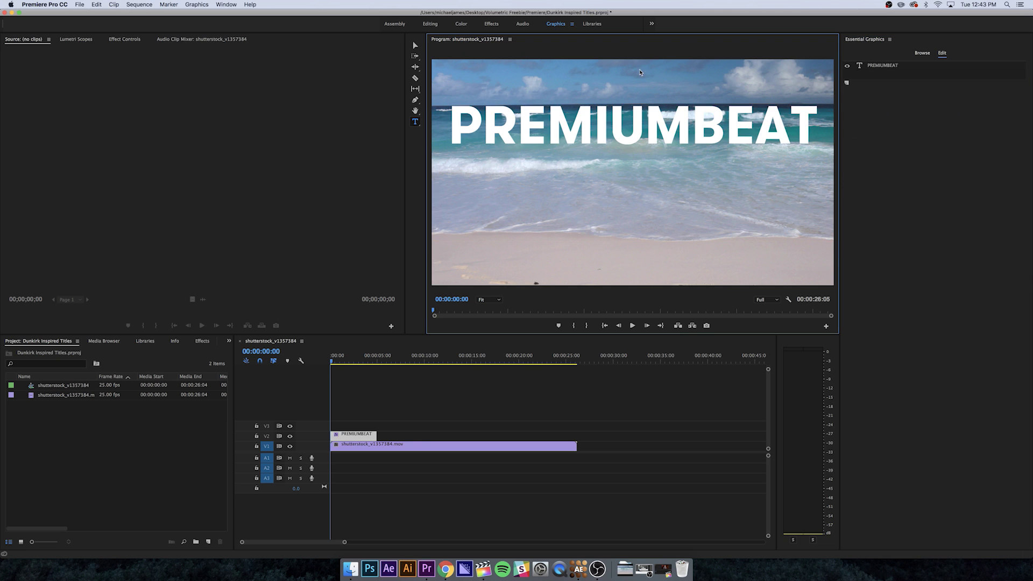
Extend the title graphic to the beach clip's length and move it up to V3.
{"action": "left_click", "coordinate": [436, 25]}
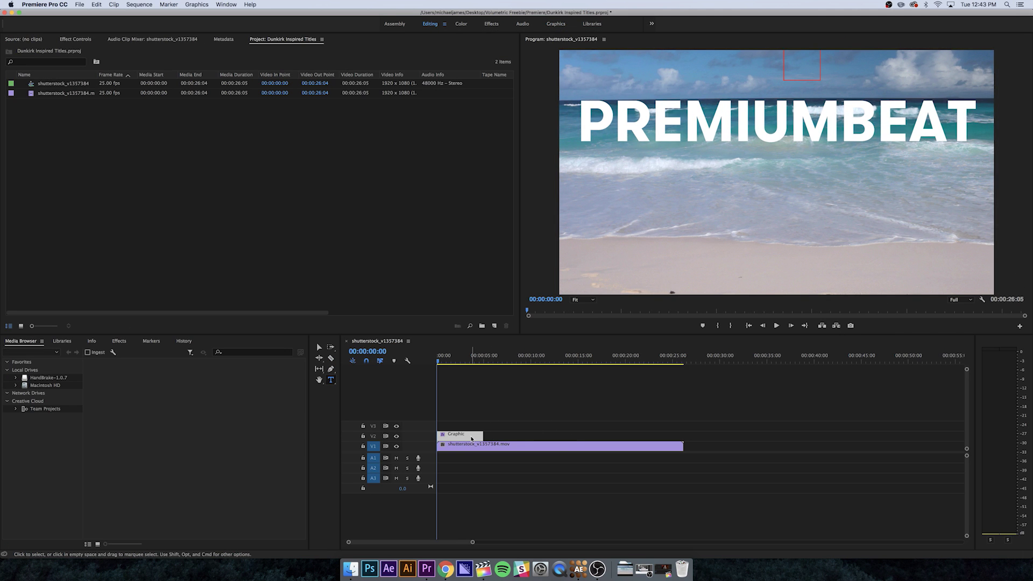
{"action": "left_click_drag", "start_coordinate": [483, 434], "coordinate": [683, 434]}
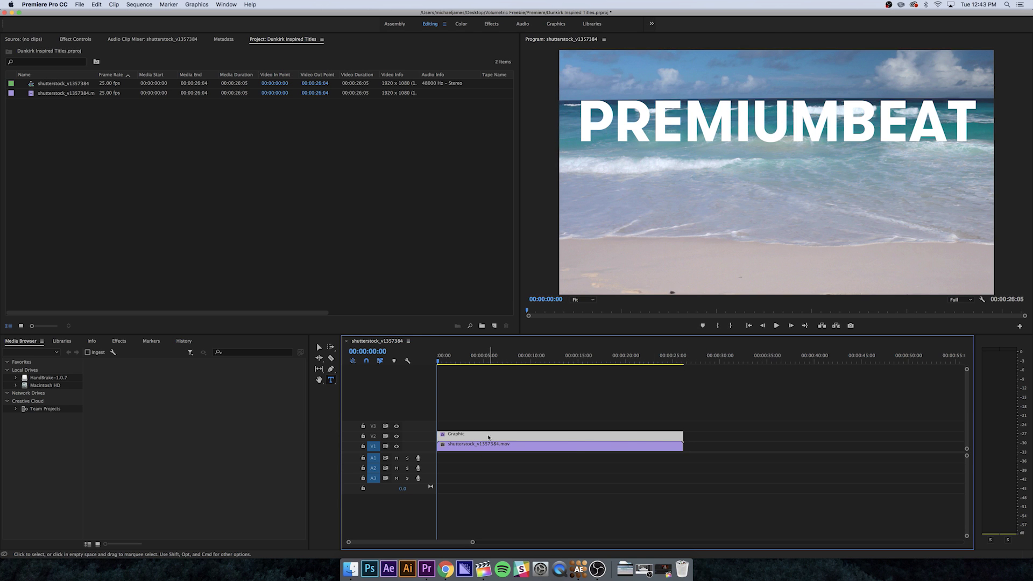
{"action": "left_click_drag", "start_coordinate": [480, 438], "coordinate": [482, 429]}
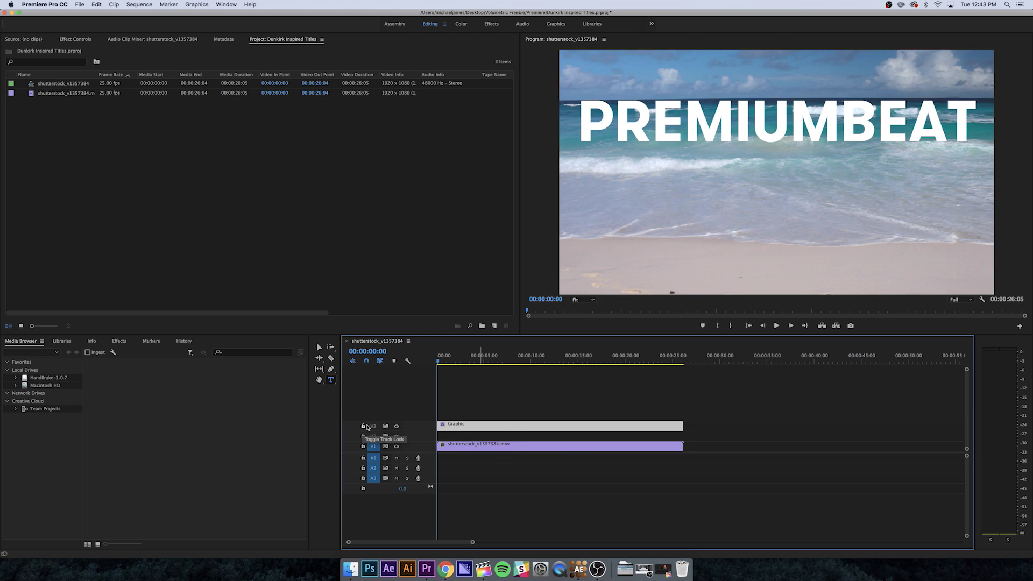
Duplicate the V1 beach clip onto V2 and move the playhead to 00:00:07:07.
{"action": "left_click", "coordinate": [491, 448]}
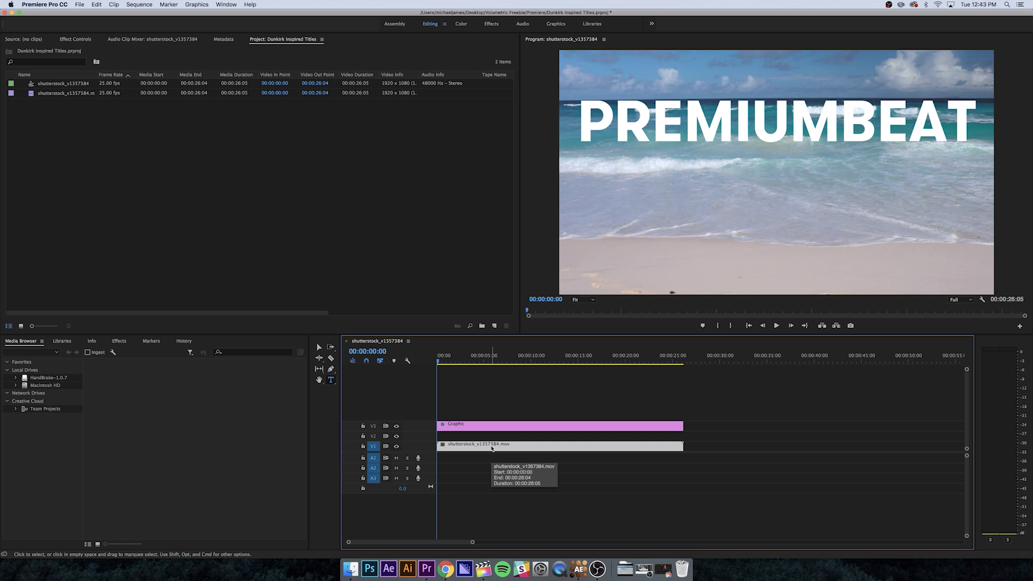
{"action": "left_click_drag", "start_coordinate": [491, 448], "coordinate": [491, 436]}
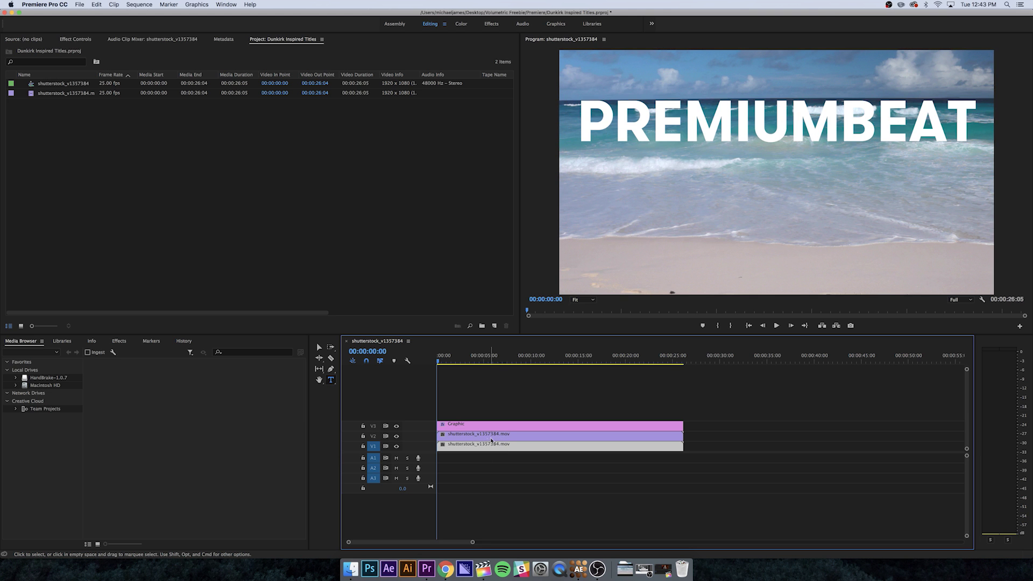
{"action": "left_click_drag", "start_coordinate": [517, 358], "coordinate": [504, 358]}
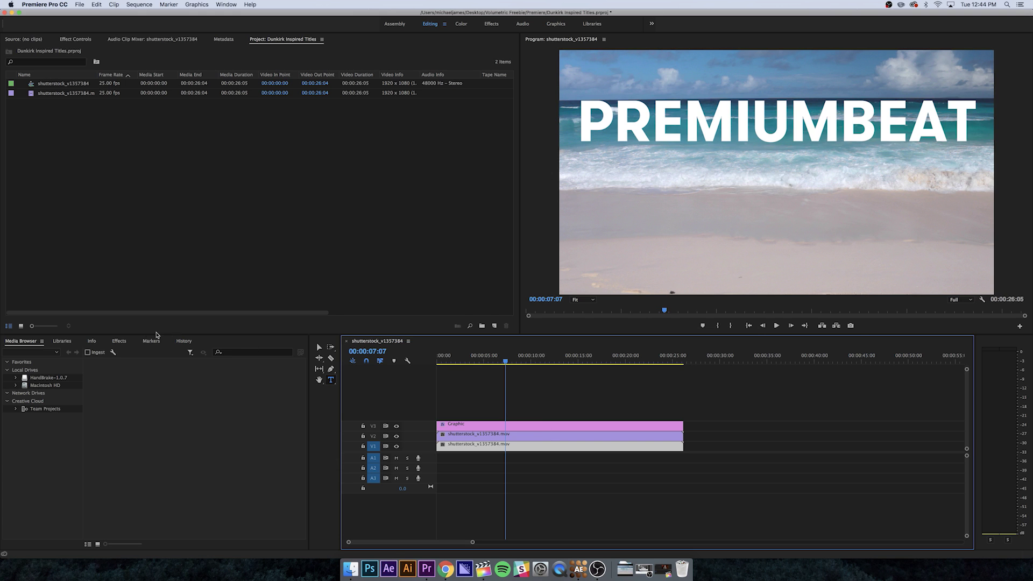
Search the effects for TRACK and apply Track Matte Key to the V2 beach clip.
{"action": "left_click", "coordinate": [119, 341]}
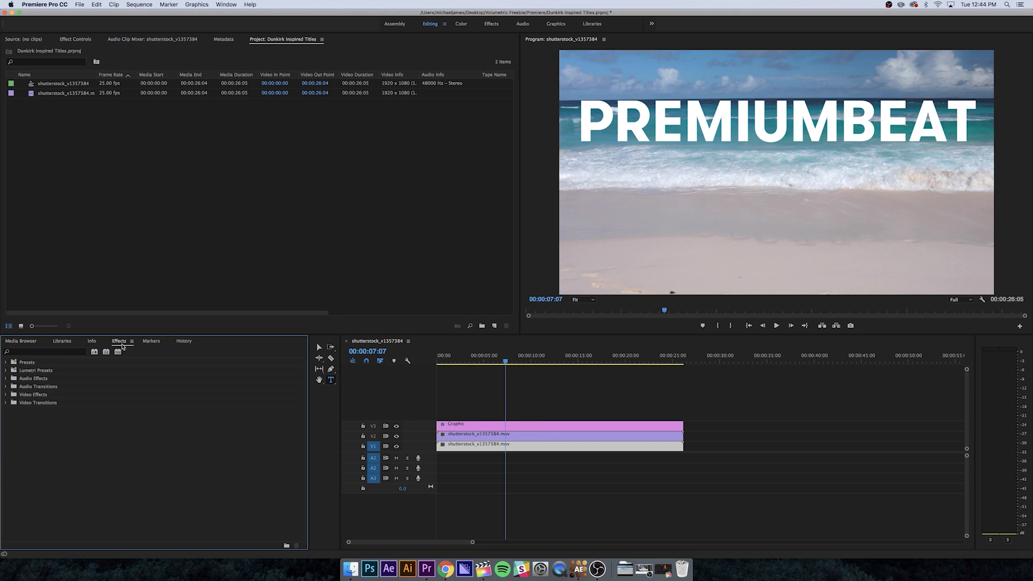
{"action": "left_click", "coordinate": [64, 352]}
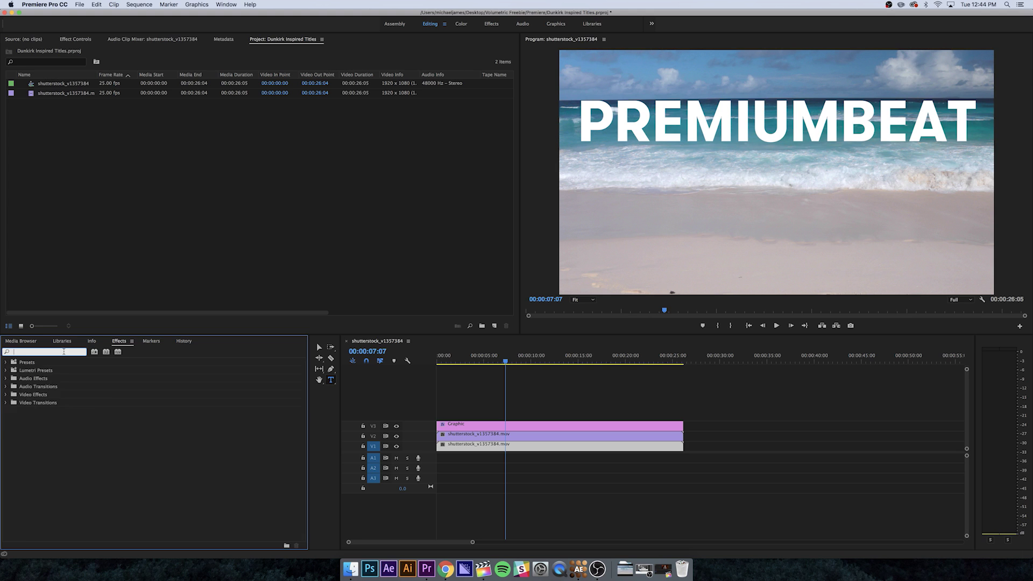
{"action": "type", "text": "TRACK"}
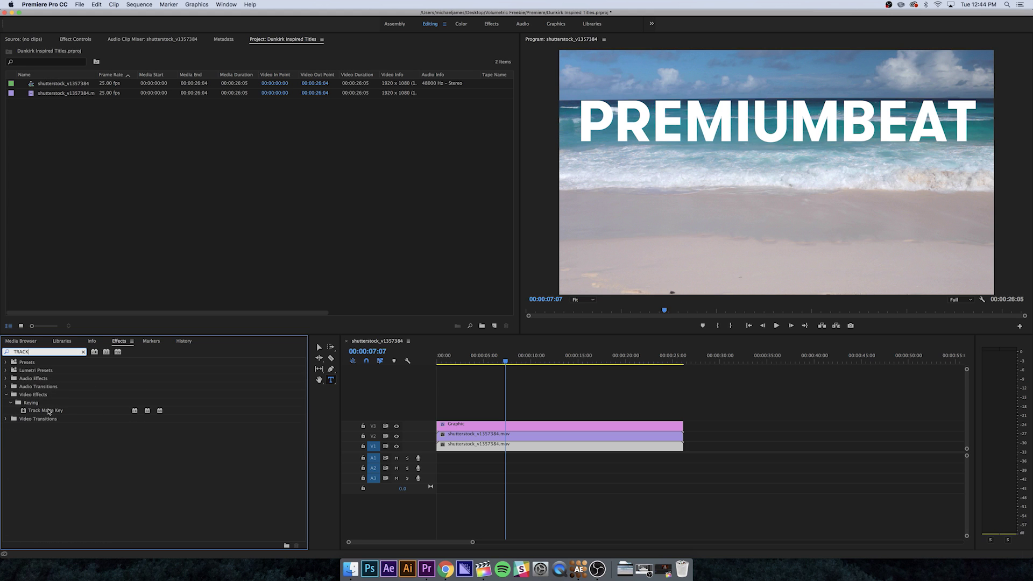
{"action": "left_click_drag", "start_coordinate": [42, 413], "coordinate": [454, 437]}
{"action": "left_click", "coordinate": [485, 437]}
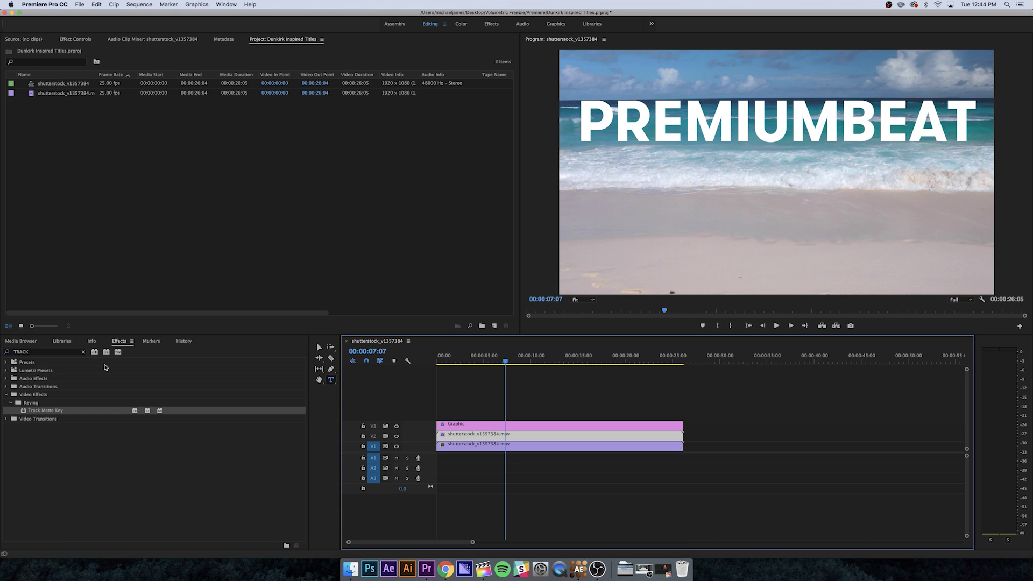
Set the Track Matte Key's Matte source to Video 3 in Effect Controls.
{"action": "left_click", "coordinate": [76, 40]}
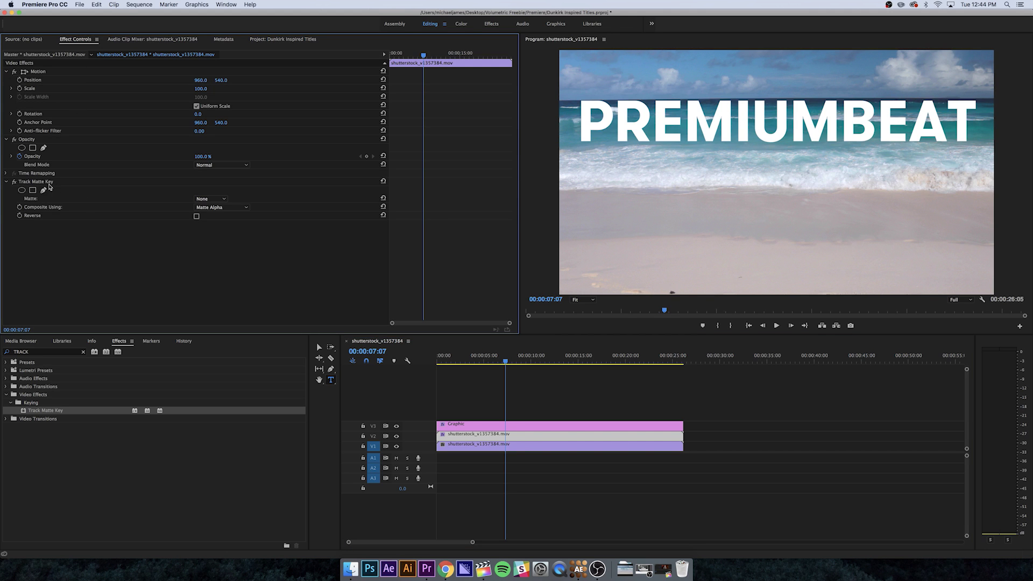
{"action": "left_click", "coordinate": [224, 199]}
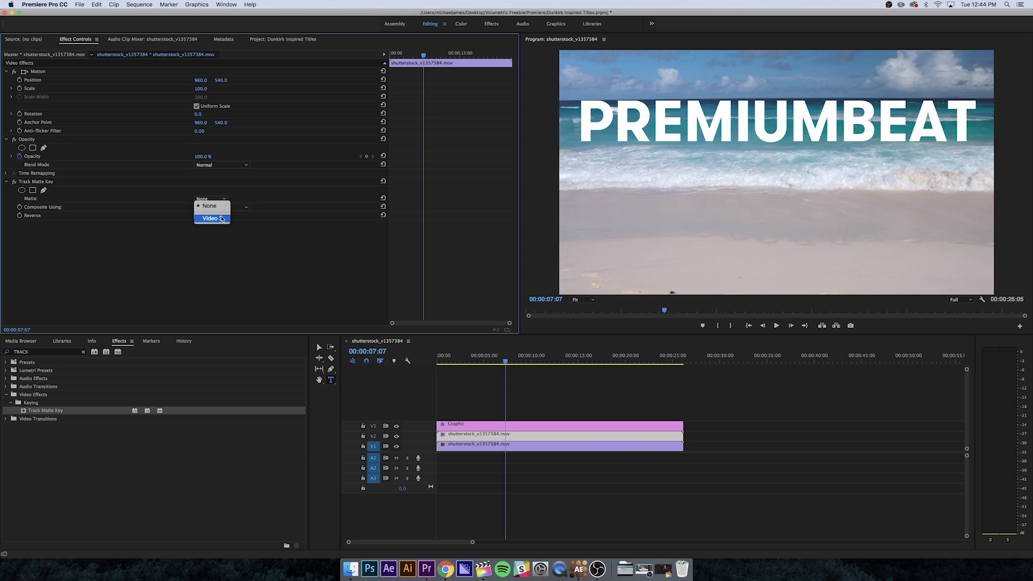
{"action": "left_click", "coordinate": [221, 218]}
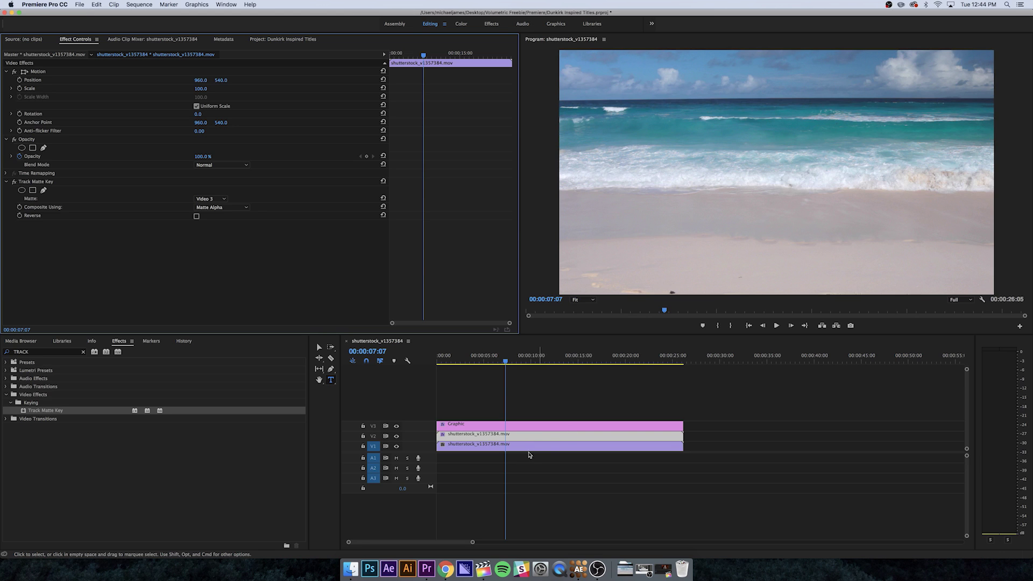
{"action": "left_click", "coordinate": [396, 447]}
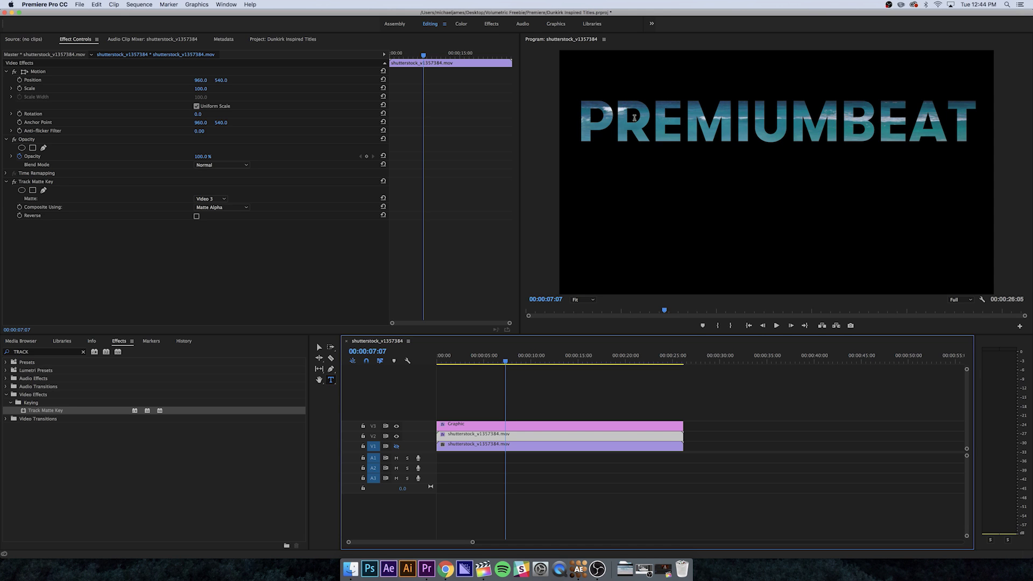
{"action": "left_click_drag", "start_coordinate": [461, 359], "coordinate": [430, 362]}
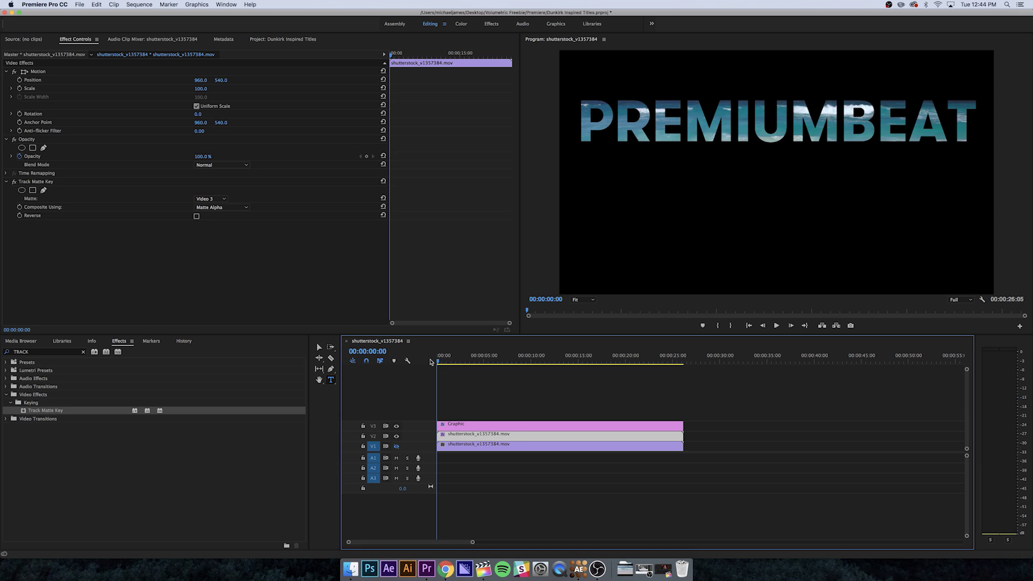
{"action": "key", "text": "space"}
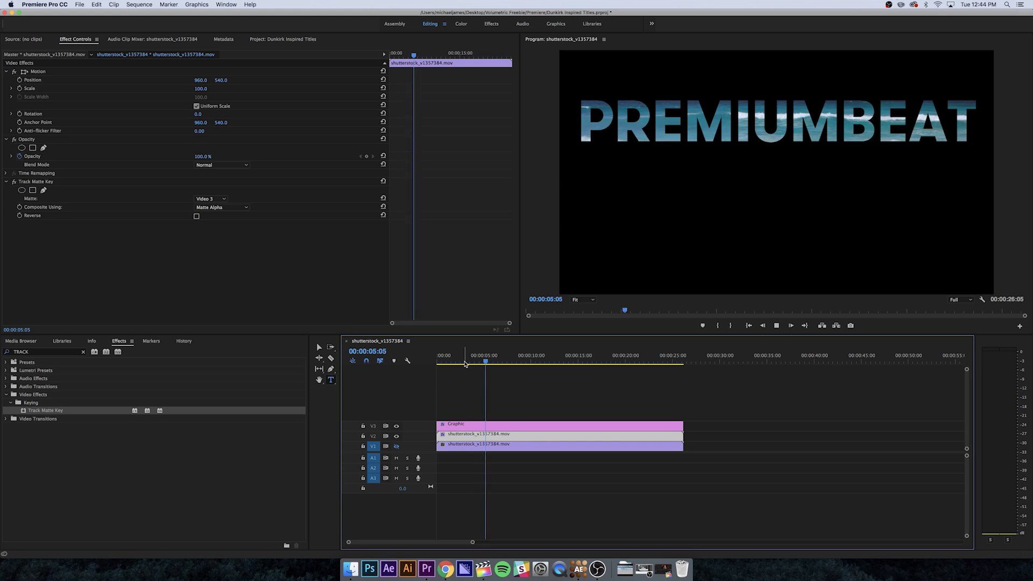
{"action": "key", "text": "space"}
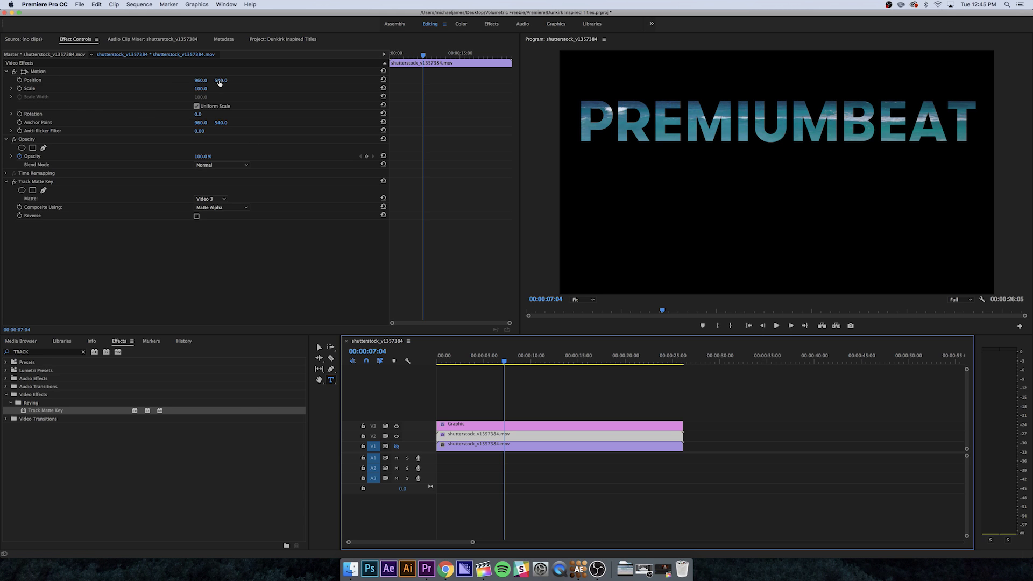
Set the V2 beach copy's Position to 960, 768, then rewind to the start.
{"action": "left_click_drag", "start_coordinate": [220, 80], "coordinate": [290, 80]}
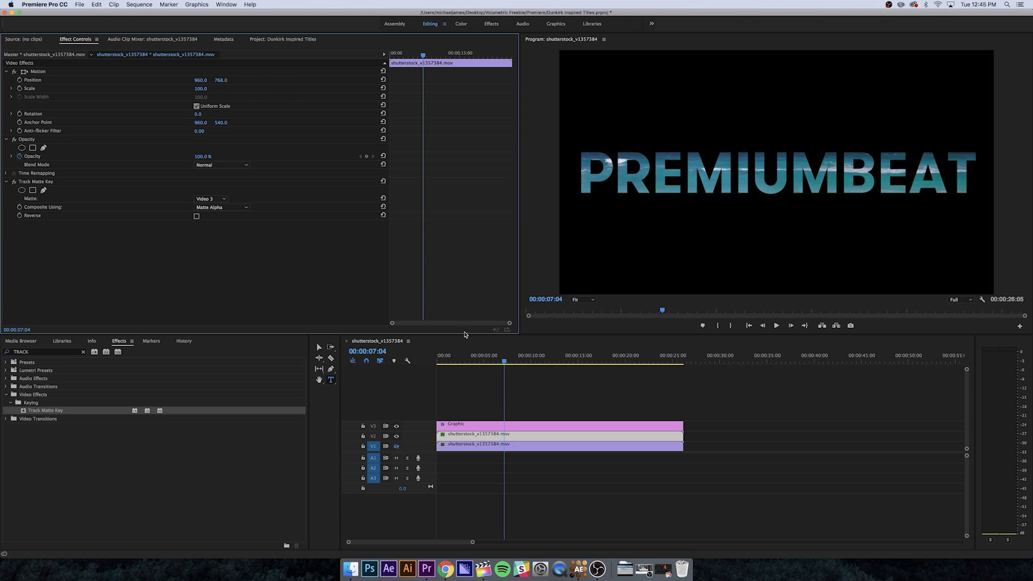
{"action": "left_click_drag", "start_coordinate": [493, 356], "coordinate": [420, 363]}
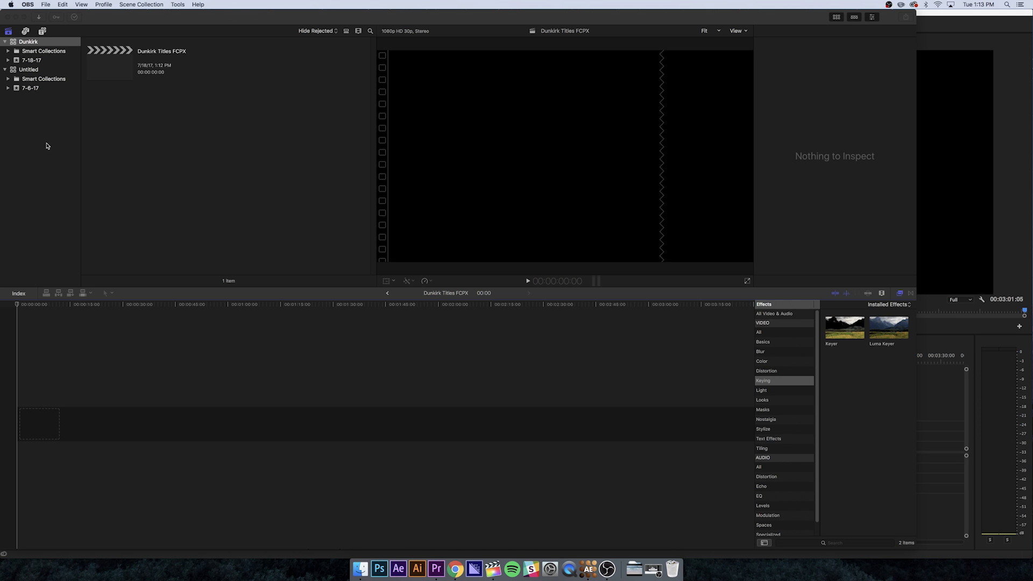
Import the shutterstock beach clip into Final Cut Pro and drop it on the Dunkirk Titles FCPX timeline.
{"action": "left_click", "coordinate": [128, 136]}
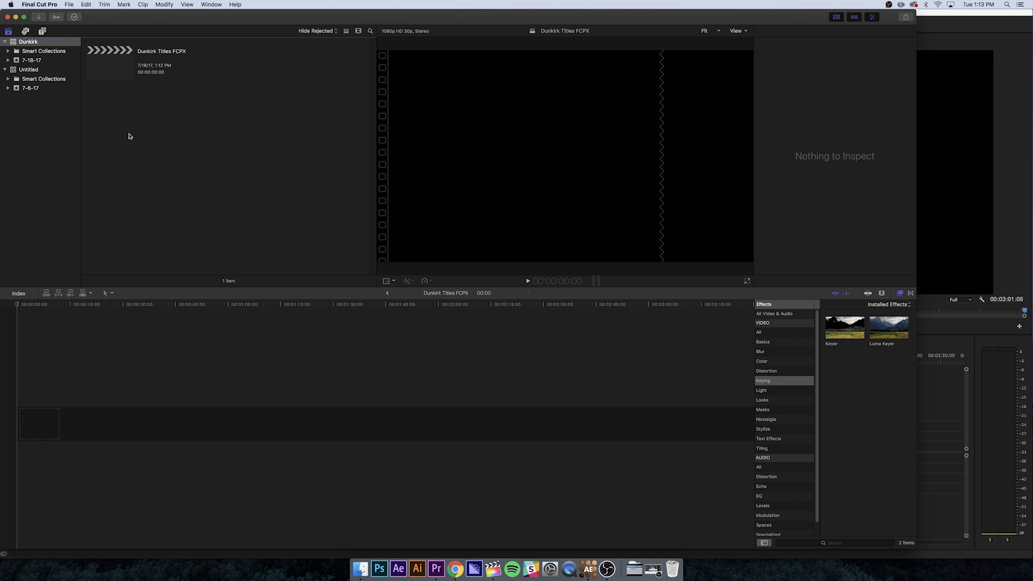
{"action": "key", "text": "super+i"}
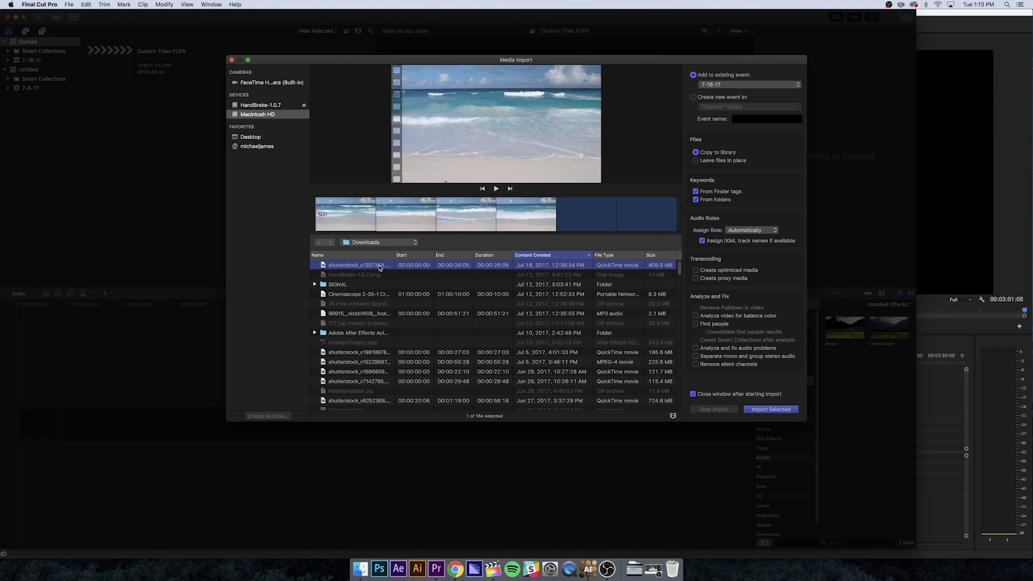
{"action": "left_click", "coordinate": [771, 409]}
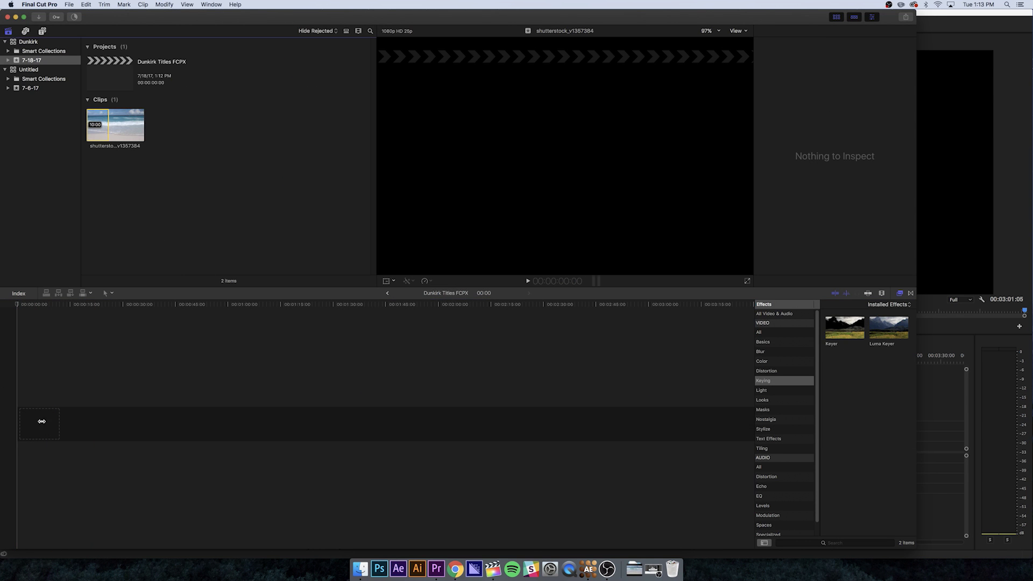
{"action": "left_click_drag", "start_coordinate": [41, 421], "coordinate": [41, 422]}
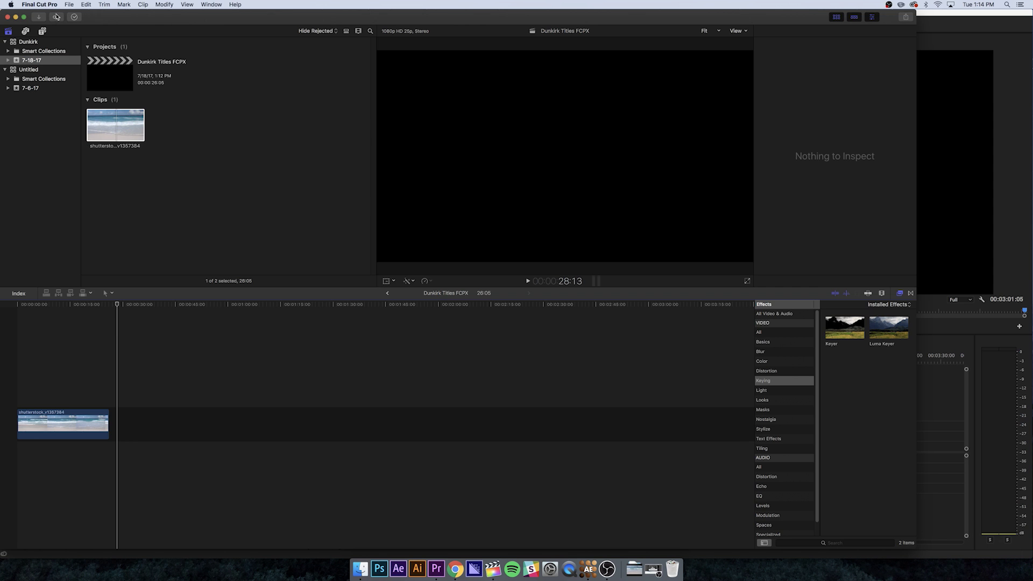
Place a Basic Title above the beach clip and select it in the timeline.
{"action": "left_click", "coordinate": [43, 33]}
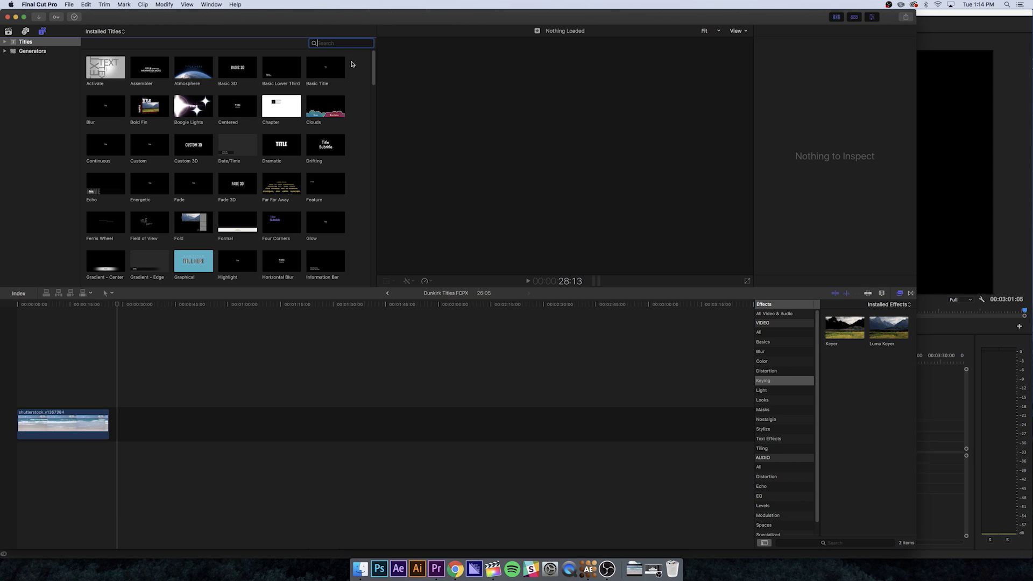
{"action": "left_click", "coordinate": [326, 74]}
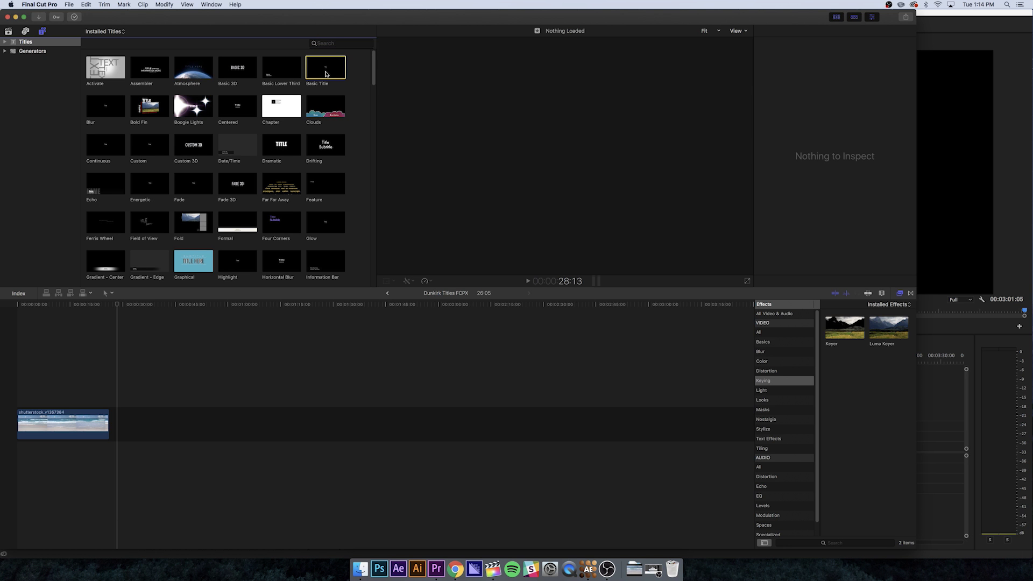
{"action": "left_click_drag", "start_coordinate": [326, 74], "coordinate": [109, 403]}
{"action": "left_click", "coordinate": [70, 305]}
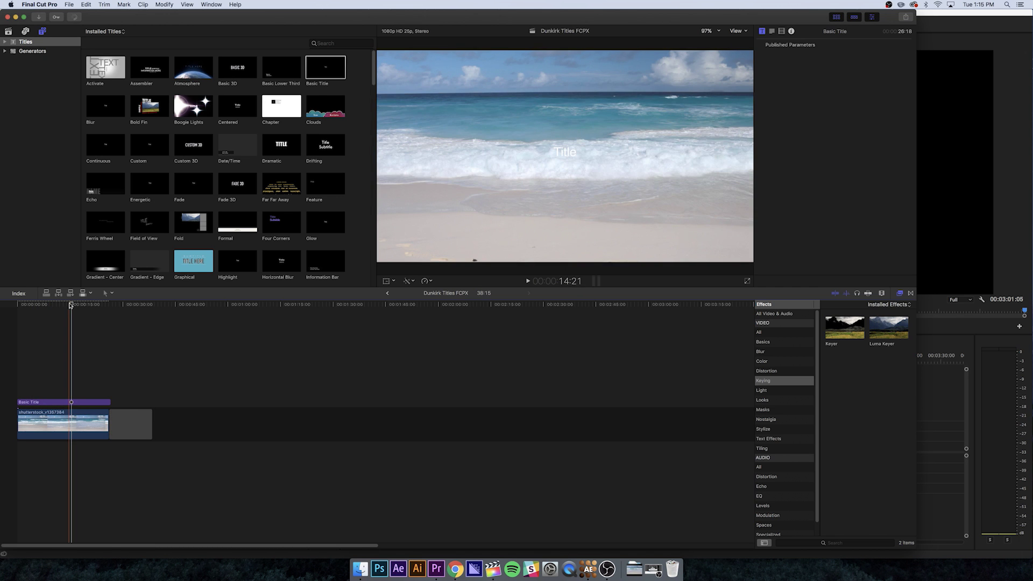
{"action": "left_click", "coordinate": [37, 402]}
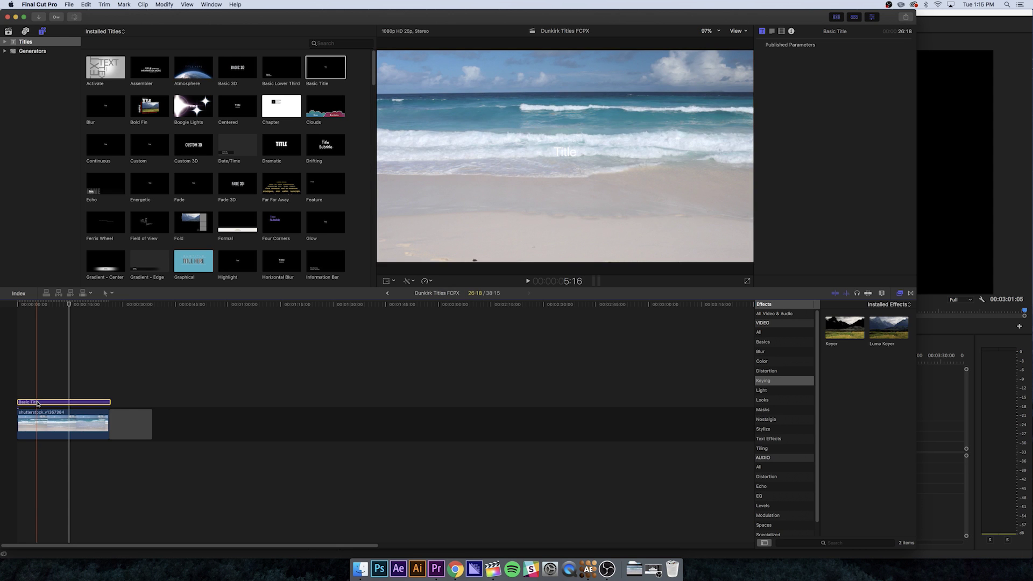
Replace the title's placeholder word Title with PREMIUMBEAT.
{"action": "double_click", "coordinate": [41, 403]}
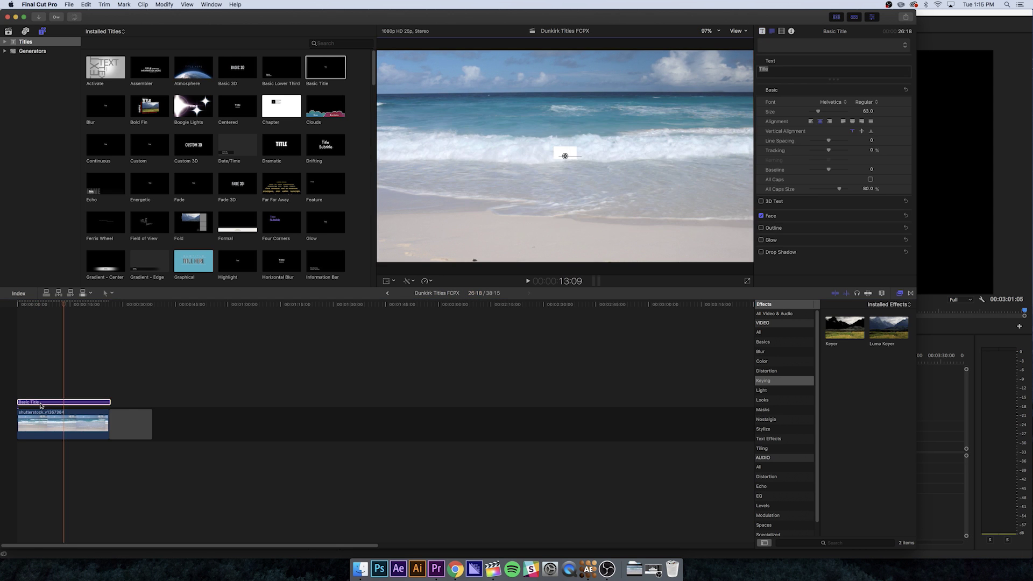
{"action": "left_click", "coordinate": [803, 68]}
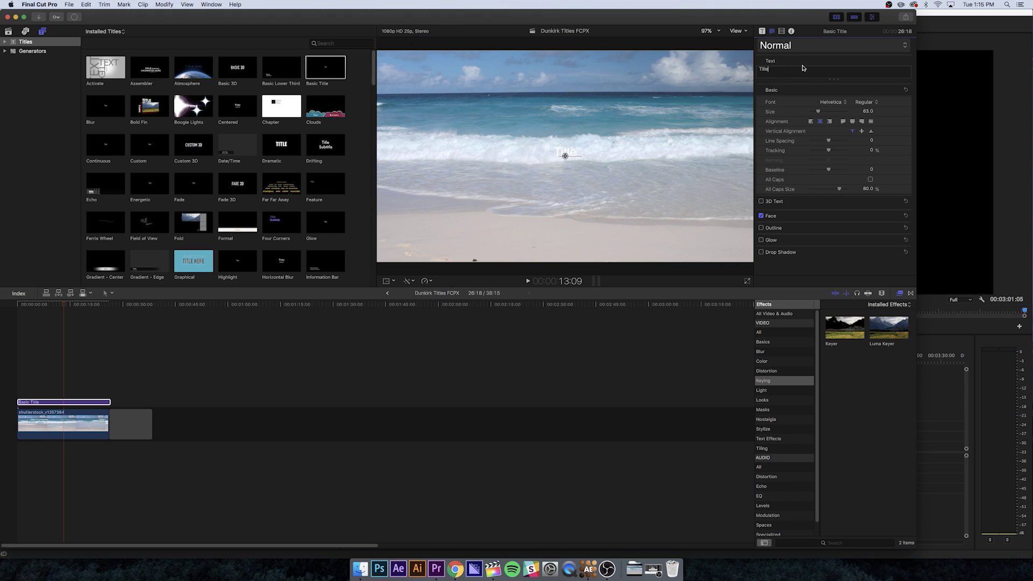
{"action": "double_click", "coordinate": [772, 69]}
{"action": "type", "text": "PREMIUMBEAT"}
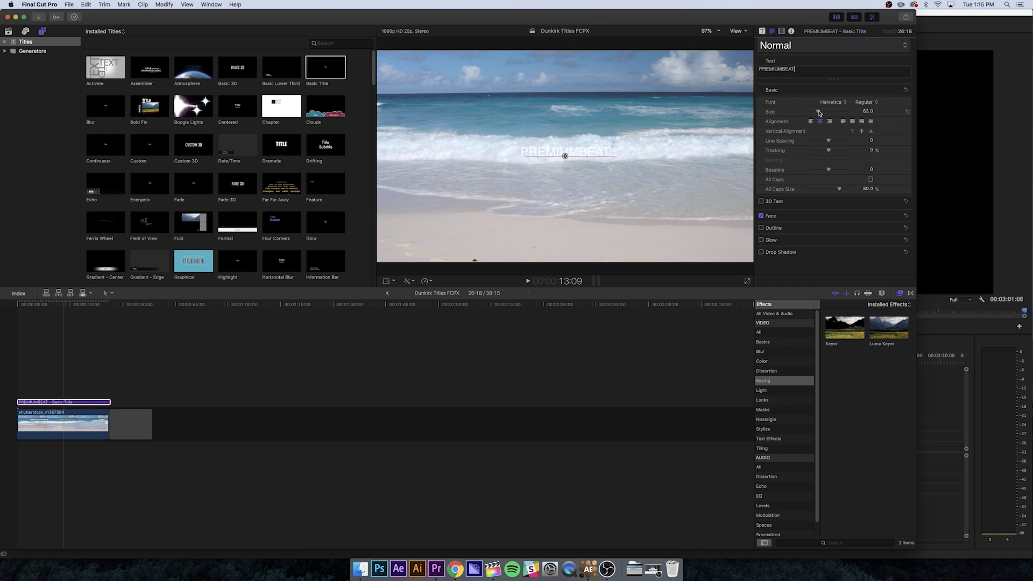
Set the title to GT Walsheim Bold at size 238 with tracking about 7.31%.
{"action": "left_click_drag", "start_coordinate": [819, 113], "coordinate": [837, 114]}
{"action": "left_click", "coordinate": [842, 104]}
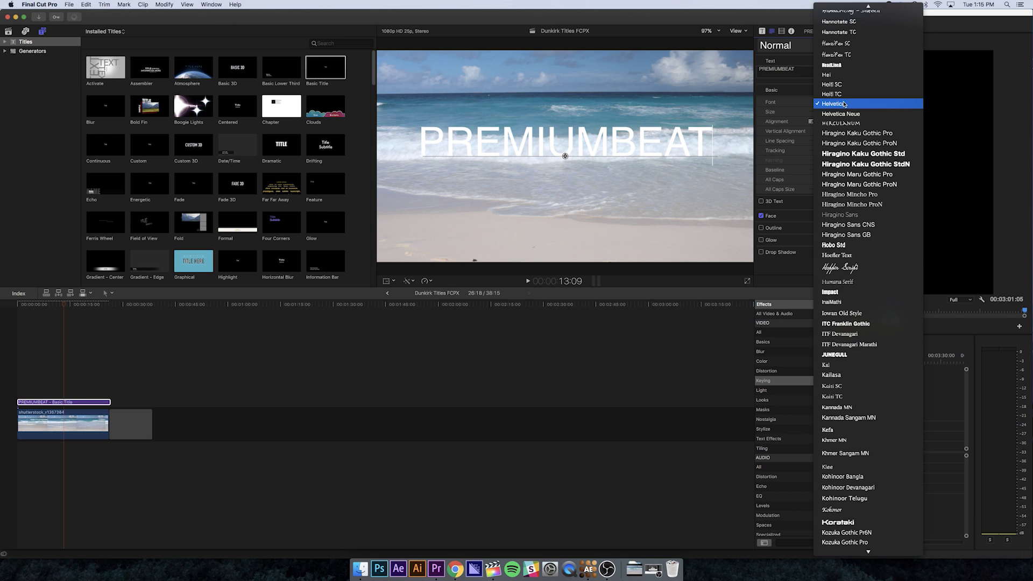
{"action": "scroll", "coordinate": [856, 253], "scroll_direction": "up", "scroll_amount": 15}
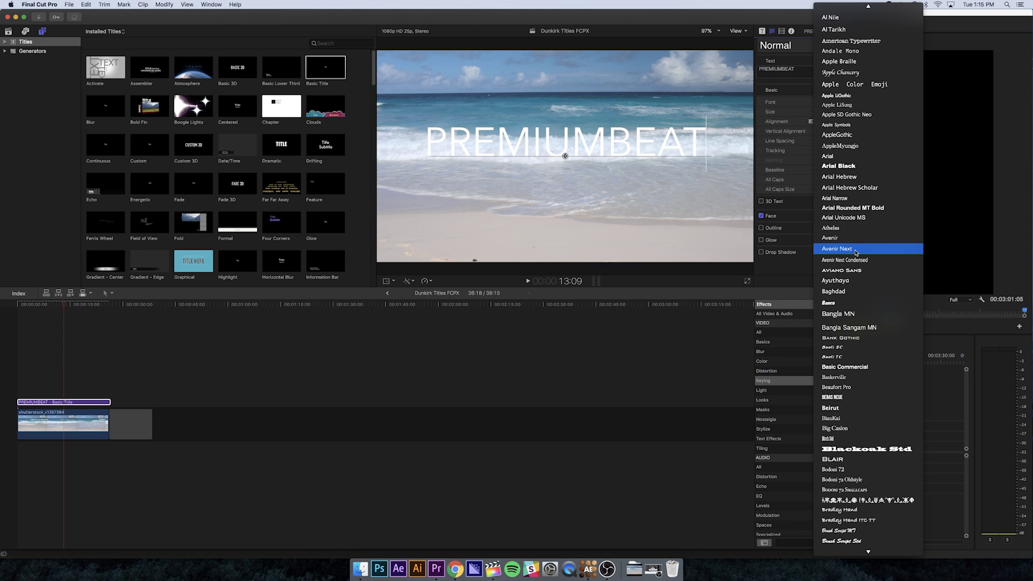
{"action": "scroll", "coordinate": [856, 253], "scroll_direction": "down", "scroll_amount": 15}
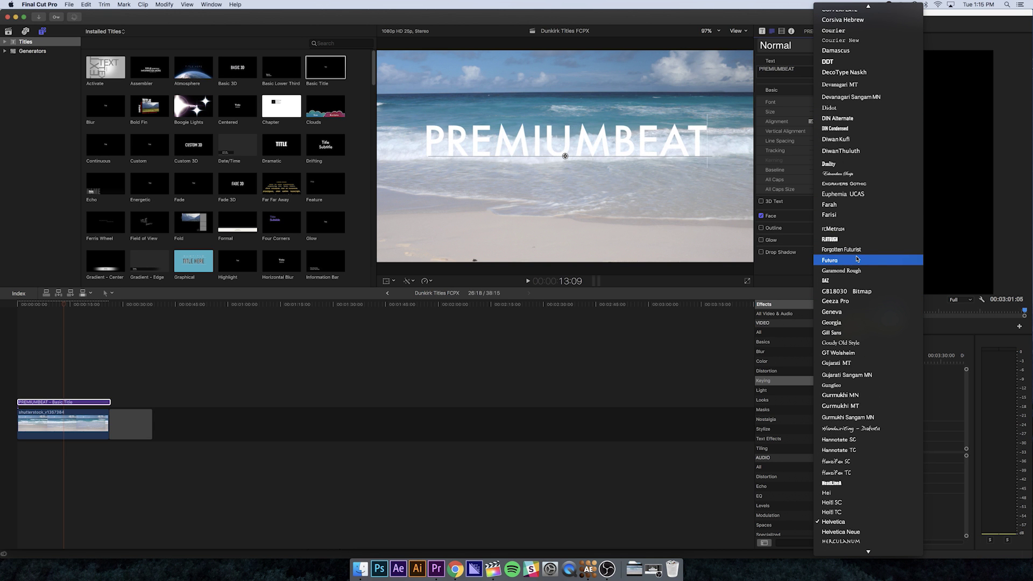
{"action": "left_click", "coordinate": [852, 353]}
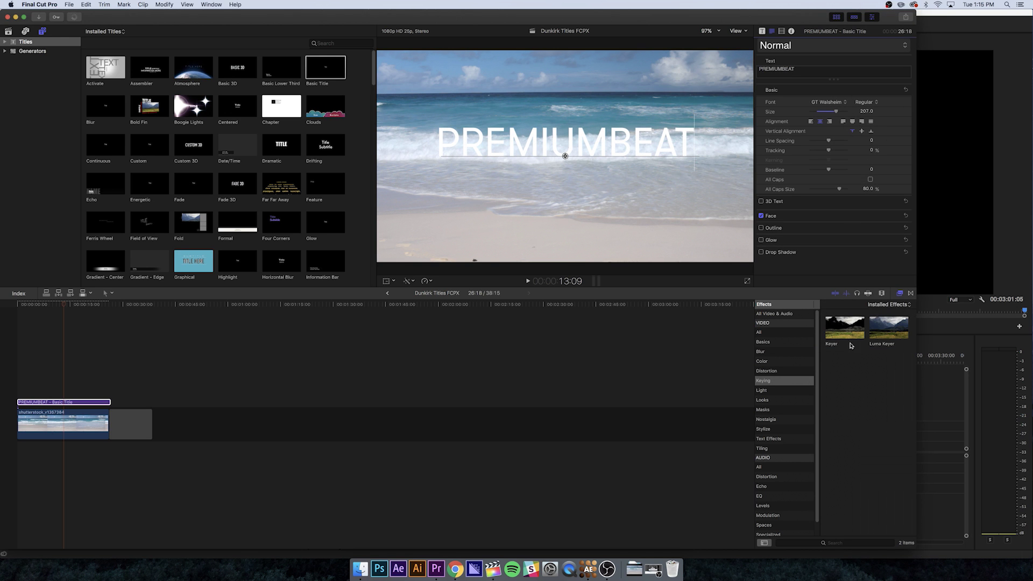
{"action": "left_click", "coordinate": [877, 102]}
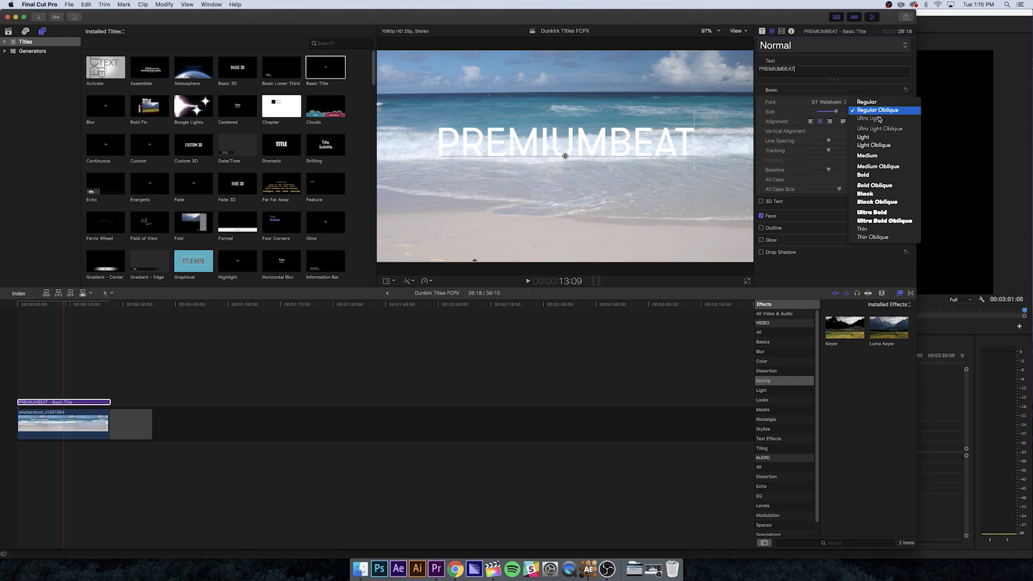
{"action": "left_click", "coordinate": [879, 177]}
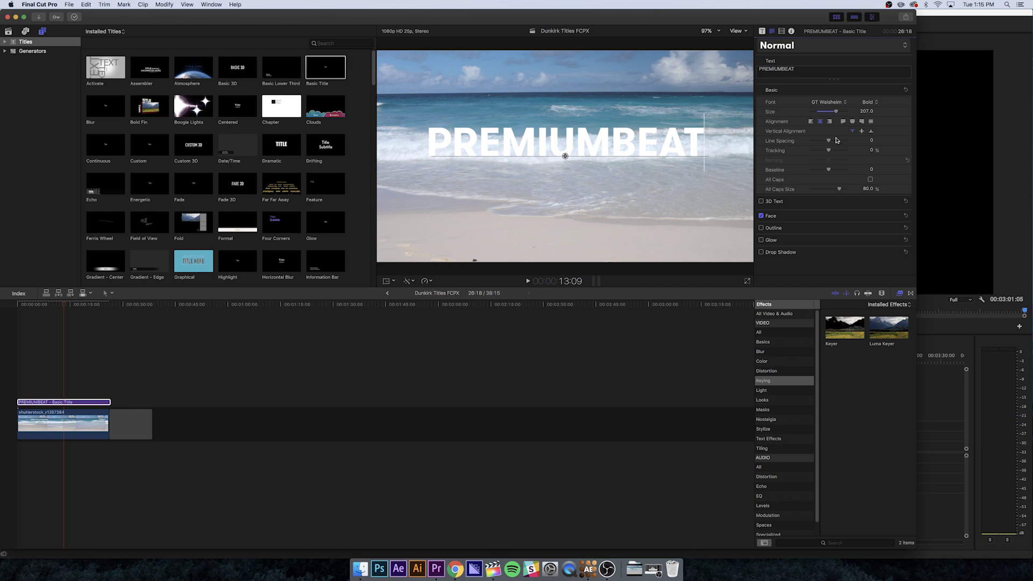
{"action": "left_click_drag", "start_coordinate": [840, 113], "coordinate": [842, 113]}
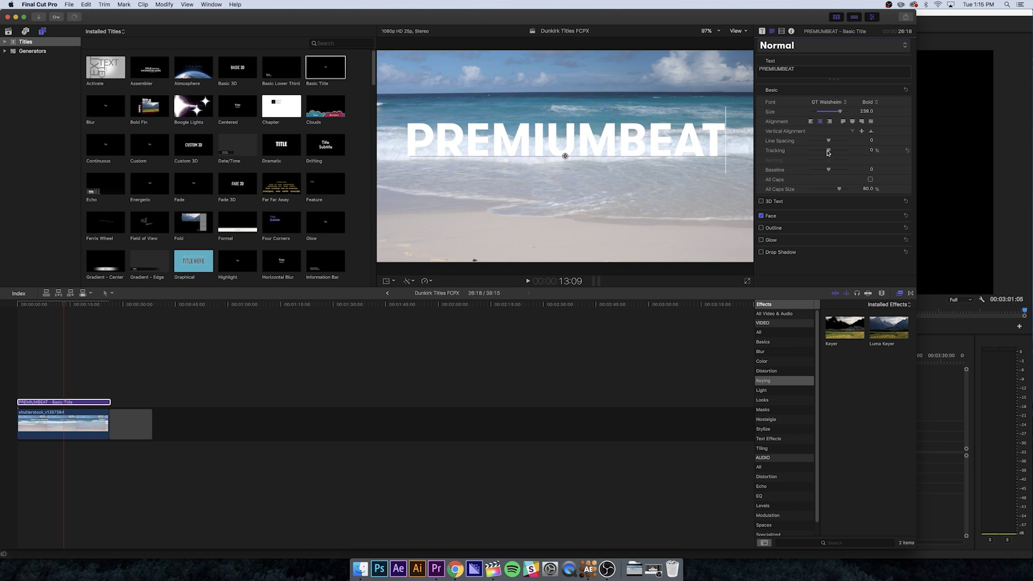
{"action": "left_click_drag", "start_coordinate": [829, 153], "coordinate": [833, 157]}
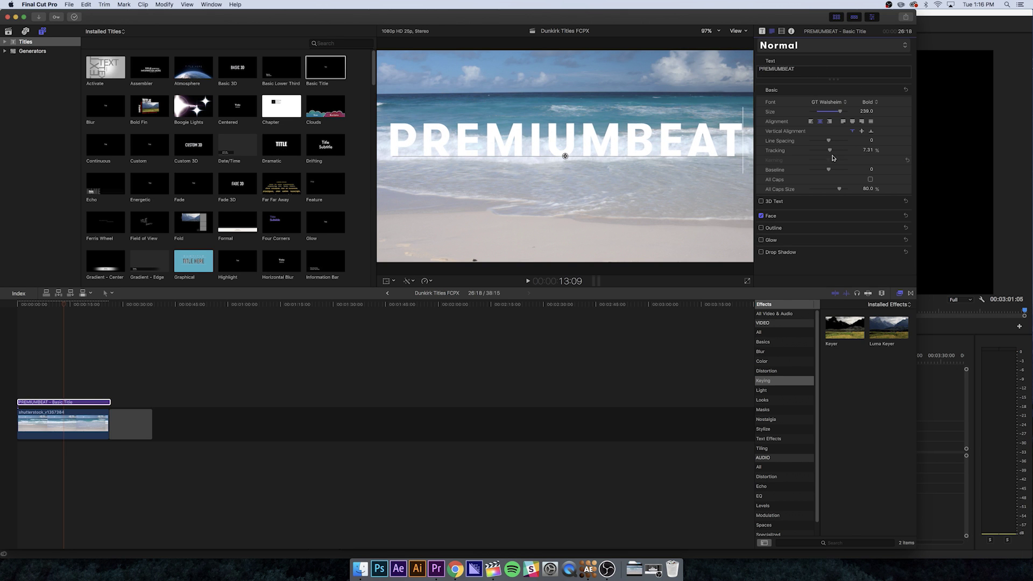
Set the title's Compositing Blend Mode to Stencil Alpha.
{"action": "left_click", "coordinate": [782, 32]}
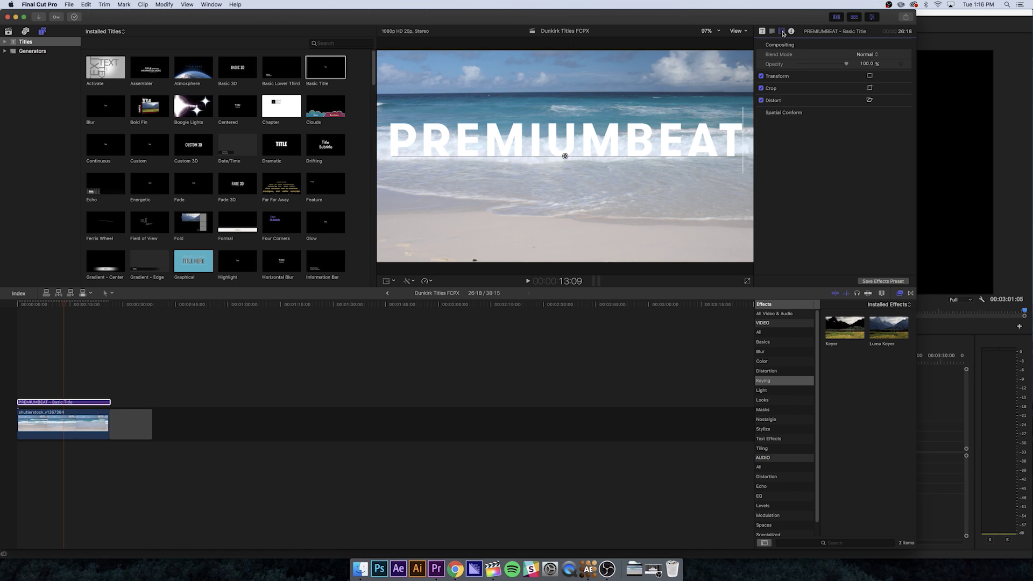
{"action": "left_click", "coordinate": [865, 55]}
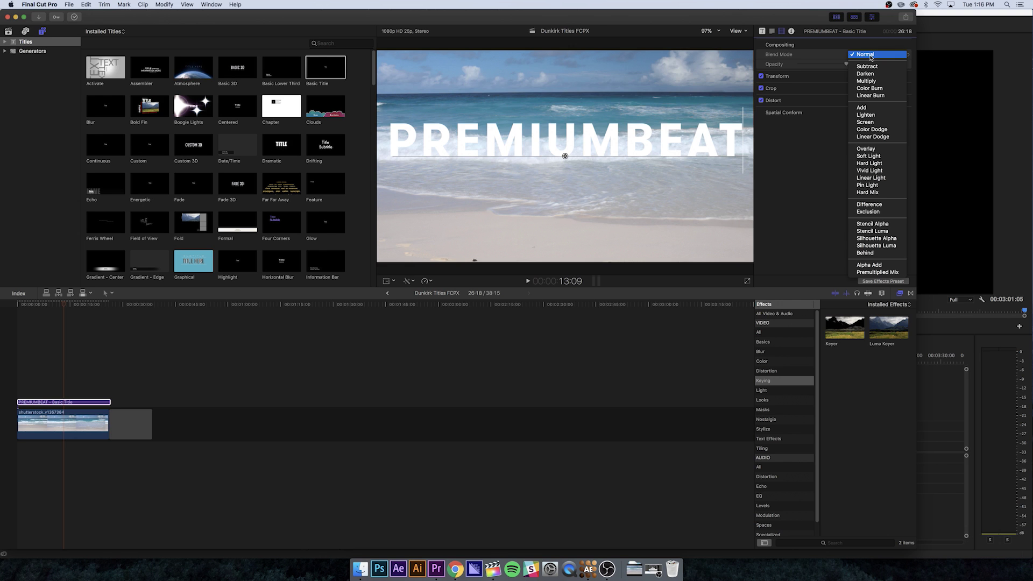
{"action": "left_click", "coordinate": [872, 224]}
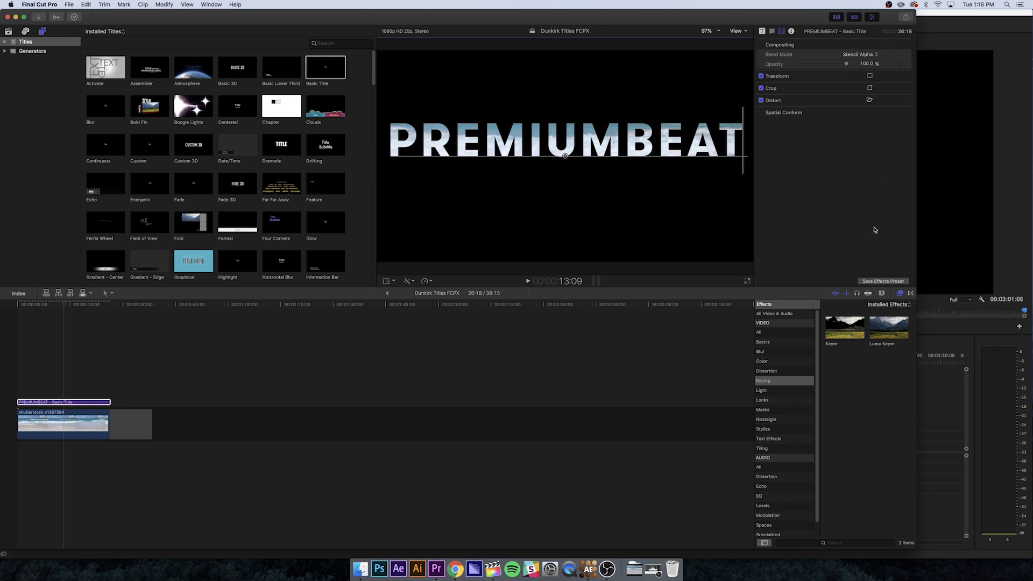
{"action": "left_click", "coordinate": [720, 145]}
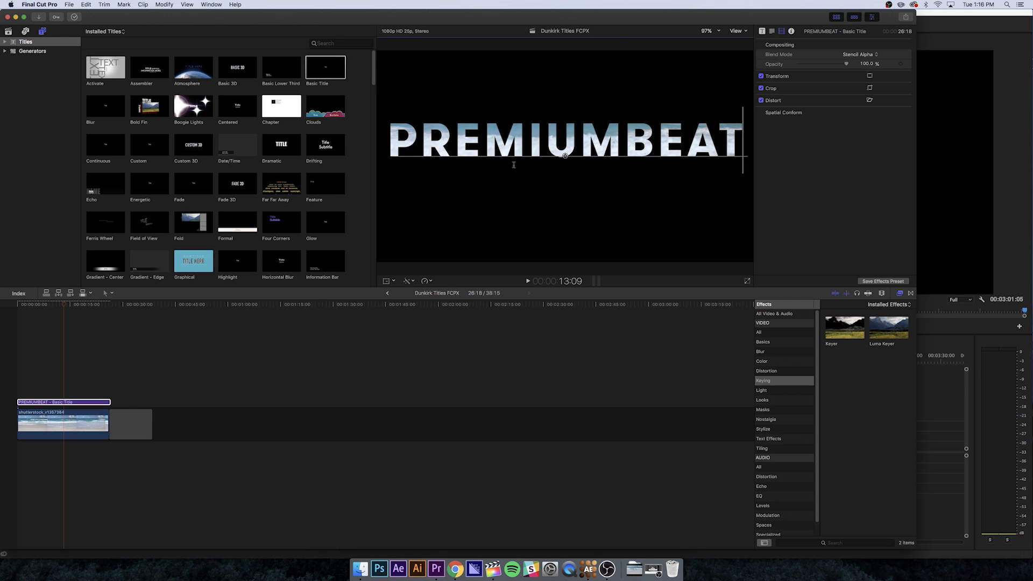
Play the wave-filled PREMIUMBEAT title from the start of the project.
{"action": "left_click", "coordinate": [53, 311]}
{"action": "key", "text": "Home"}
{"action": "key", "text": "space"}
{"action": "key", "text": "space"}
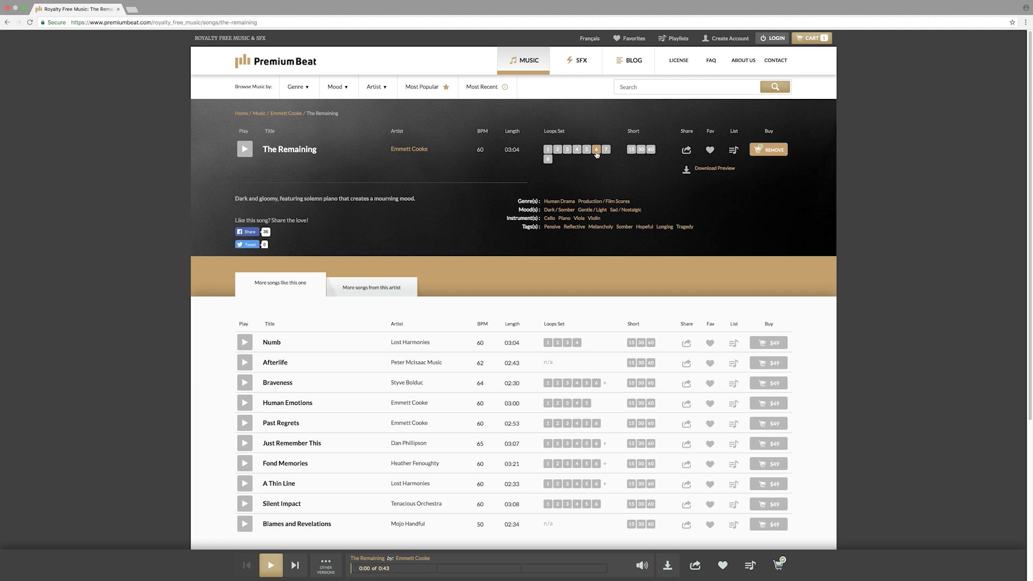
Load loop 6 of The Remaining, then go to PremiumBeat's blog, The Beat.
{"action": "left_click", "coordinate": [596, 153]}
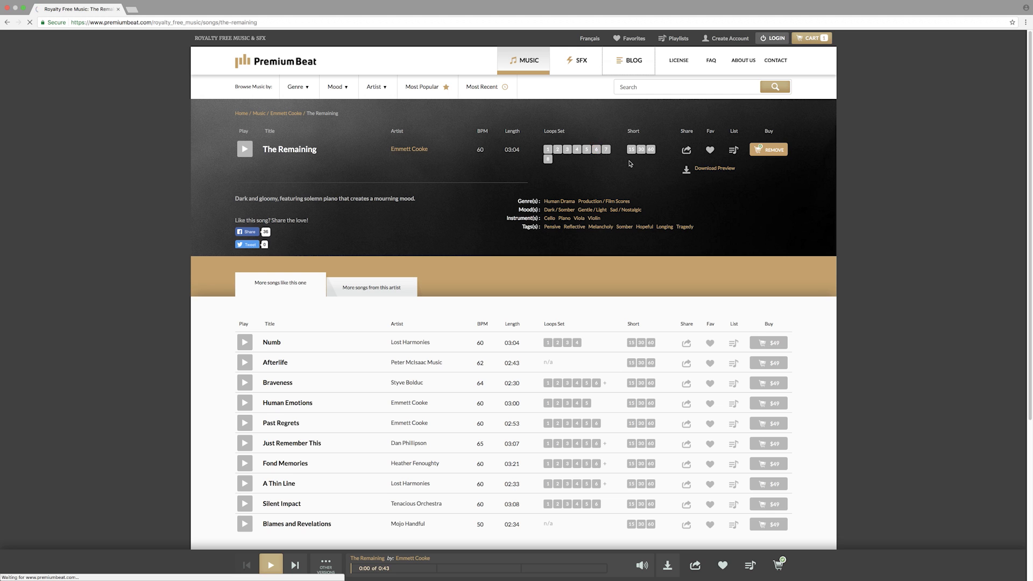
{"action": "left_click", "coordinate": [631, 68]}
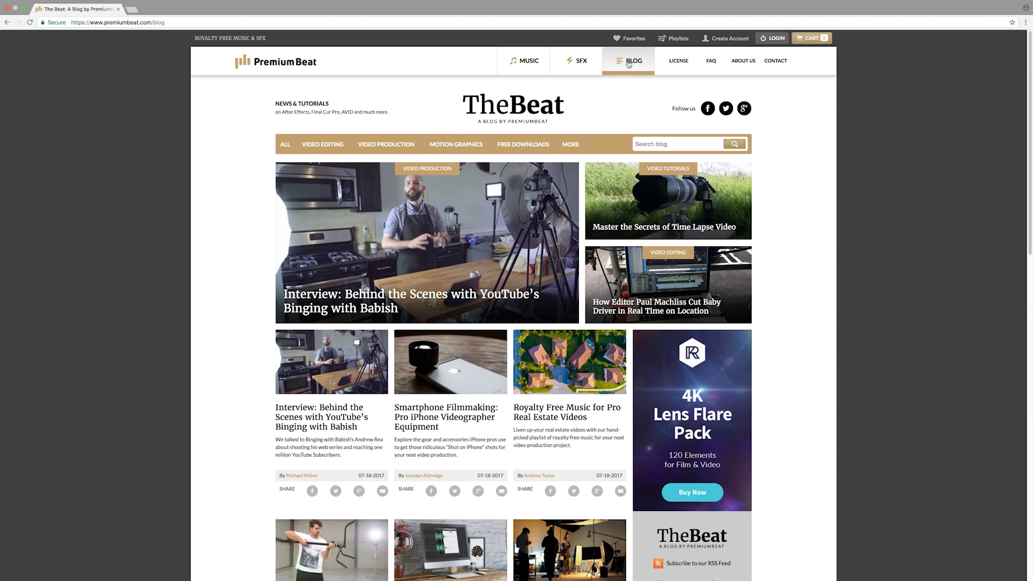